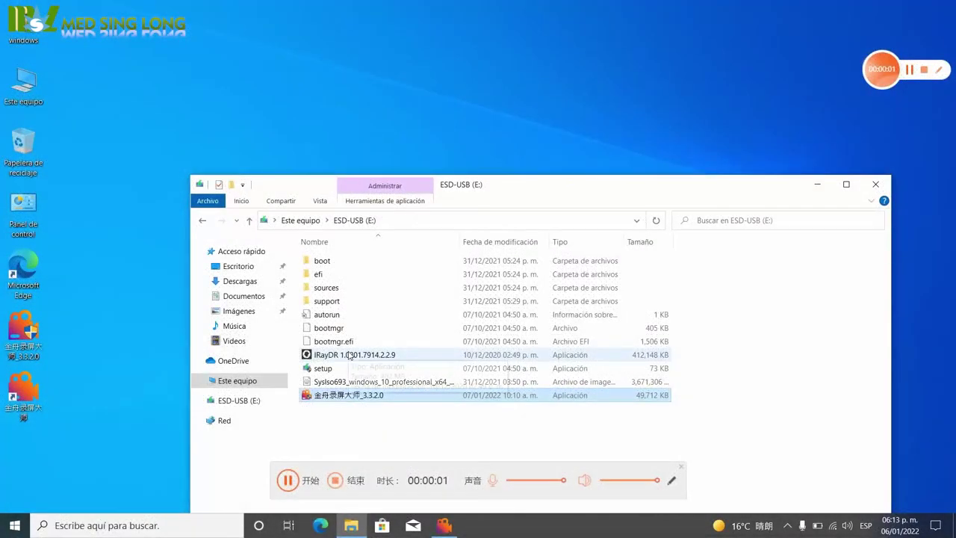
# Copy the IRayDR installer from ESD-USB (E:) and open New Volume (D:).
pyautogui.click(349, 355)
pyautogui.click(349, 355)
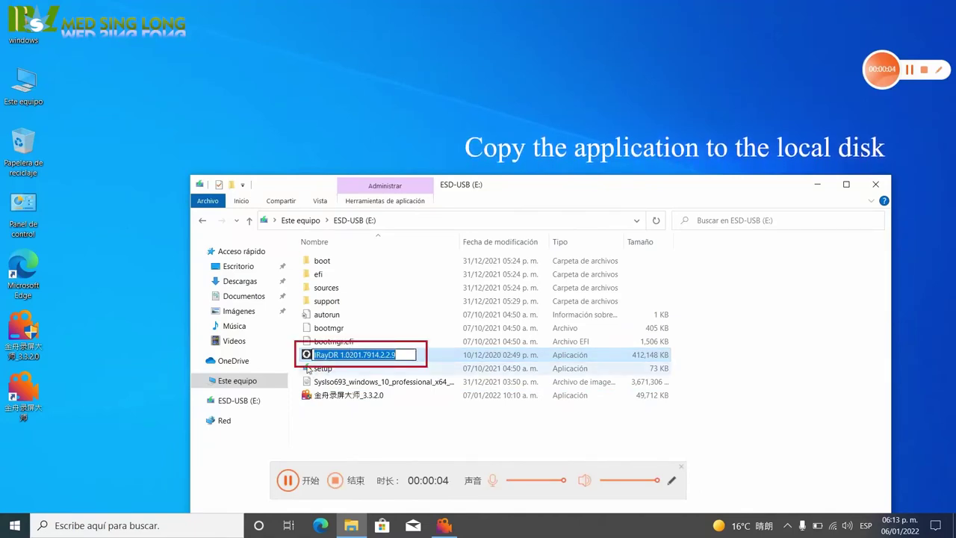
pyautogui.click(305, 357)
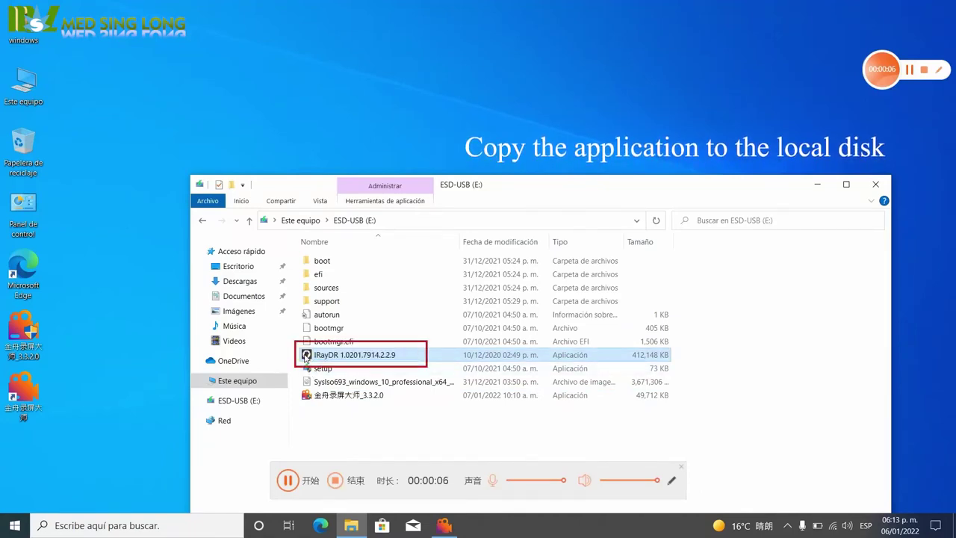
pyautogui.click(20, 82)
pyautogui.doubleClick(20, 82)
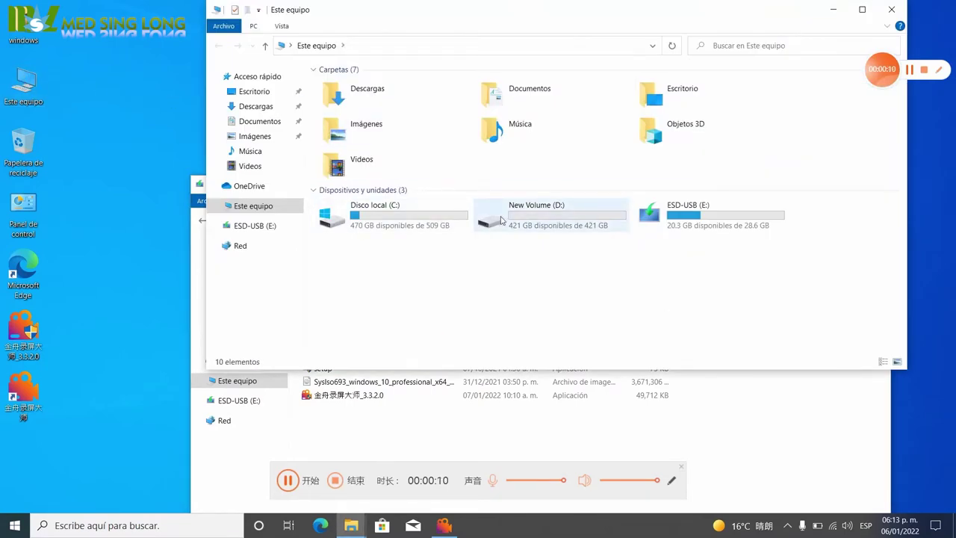
pyautogui.doubleClick(529, 214)
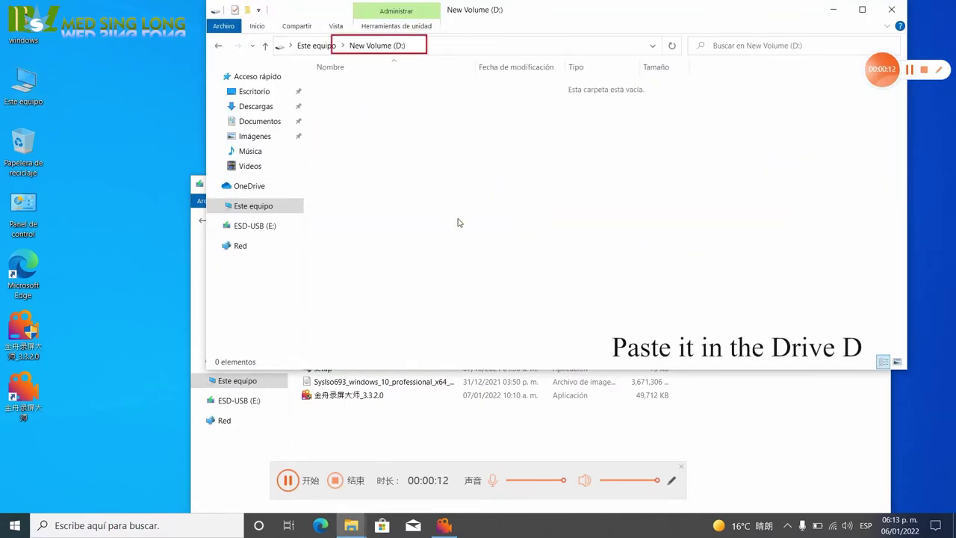
# Paste the installer onto D: and run it as administrator.
pyautogui.hotkey('ctrl', 'v')
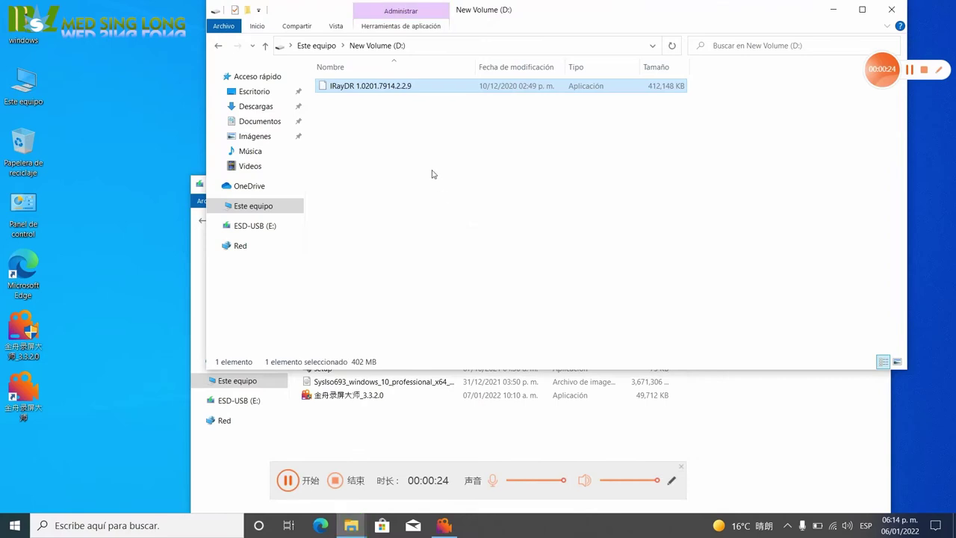
pyautogui.rightClick(358, 88)
pyautogui.click(403, 112)
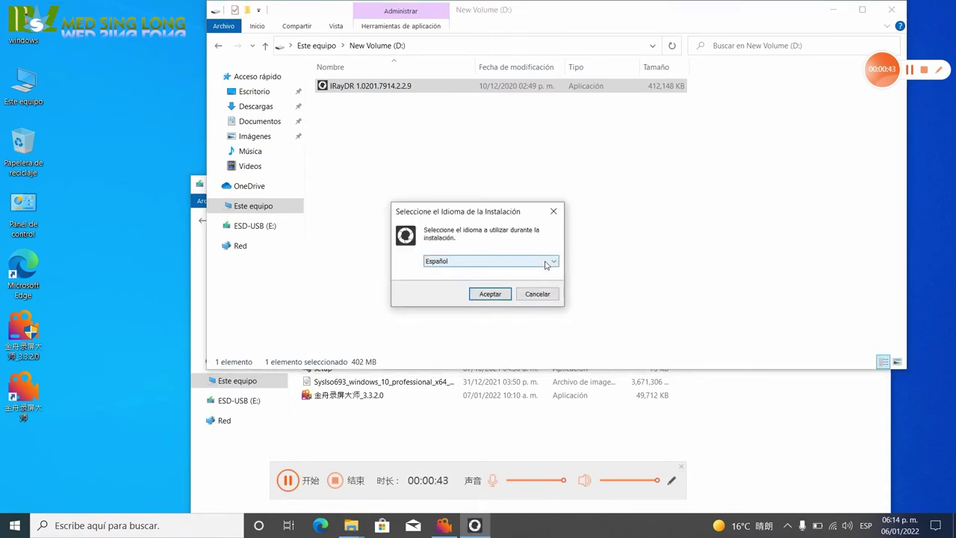
# Install iRay DR in English with the default D:\XRayDR folder and options.
pyautogui.click(549, 261)
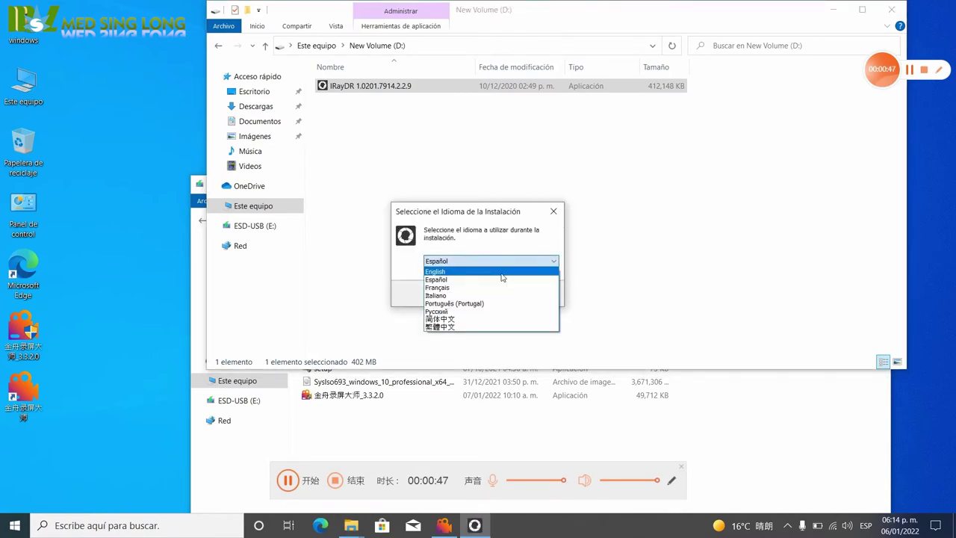
pyautogui.click(502, 272)
pyautogui.click(490, 293)
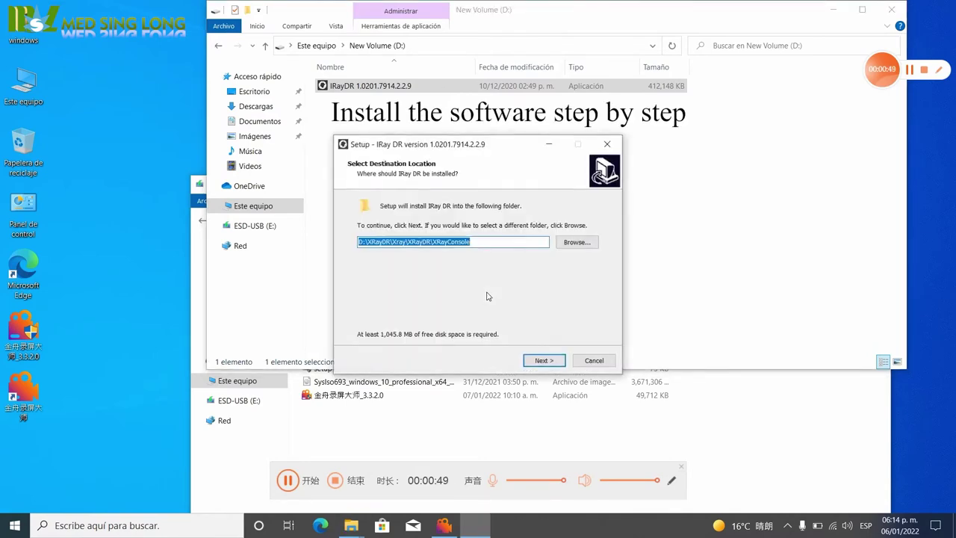
pyautogui.click(545, 363)
pyautogui.click(545, 363)
pyautogui.click(545, 363)
pyautogui.click(546, 363)
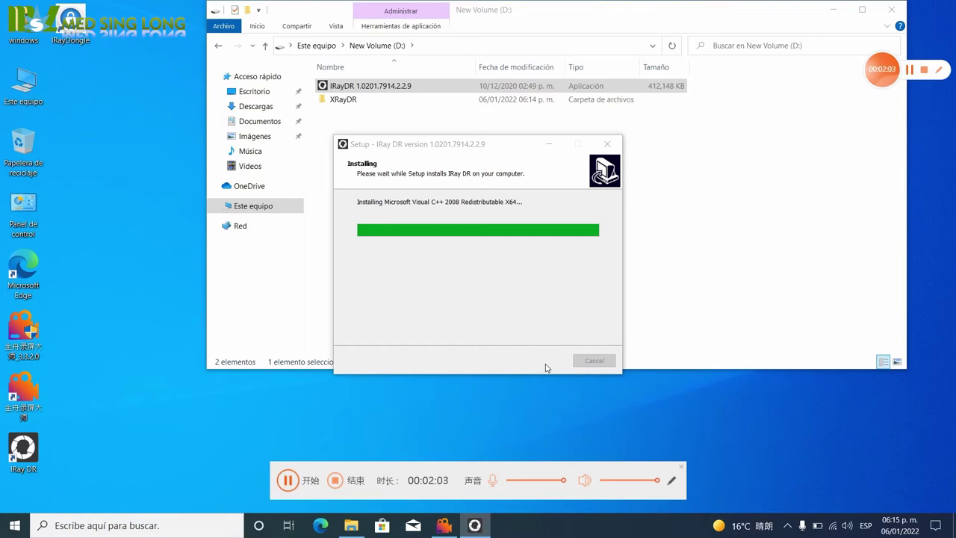
# Refresh the desktop so the new iRay DR shortcuts appear.
pyautogui.click(833, 9)
pyautogui.rightClick(763, 97)
pyautogui.click(785, 133)
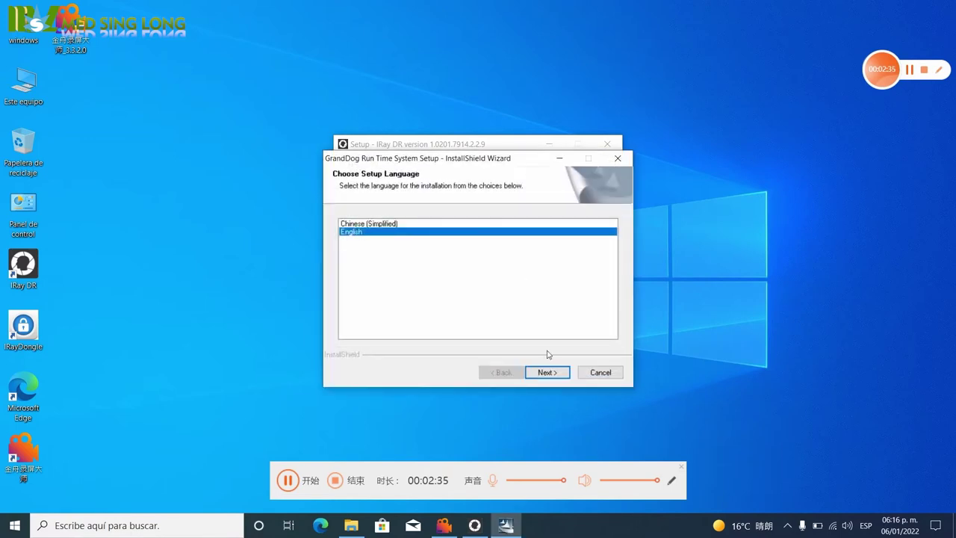
# Complete the GrandDog Run Time and WinPcap 4.1.2 installers and close iRay DR setup.
pyautogui.click(546, 372)
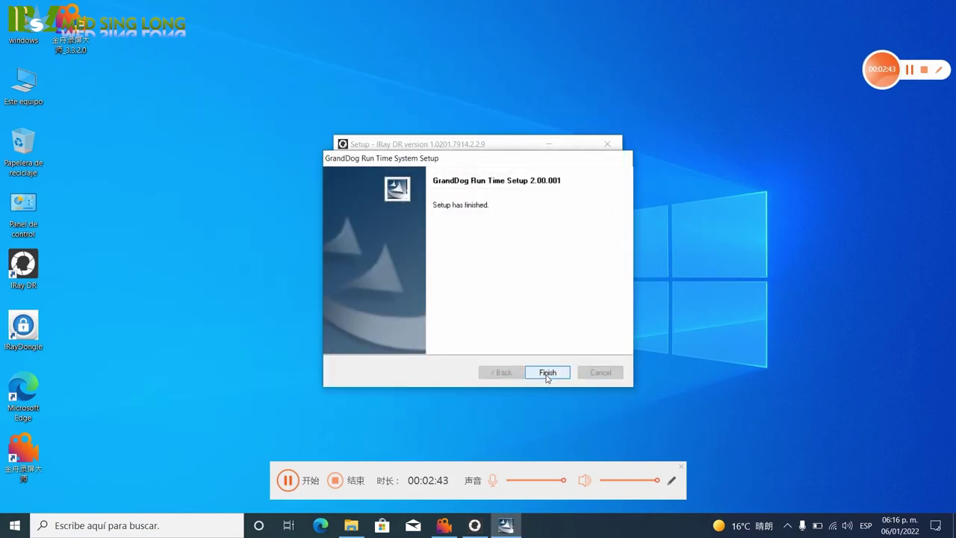
pyautogui.click(546, 372)
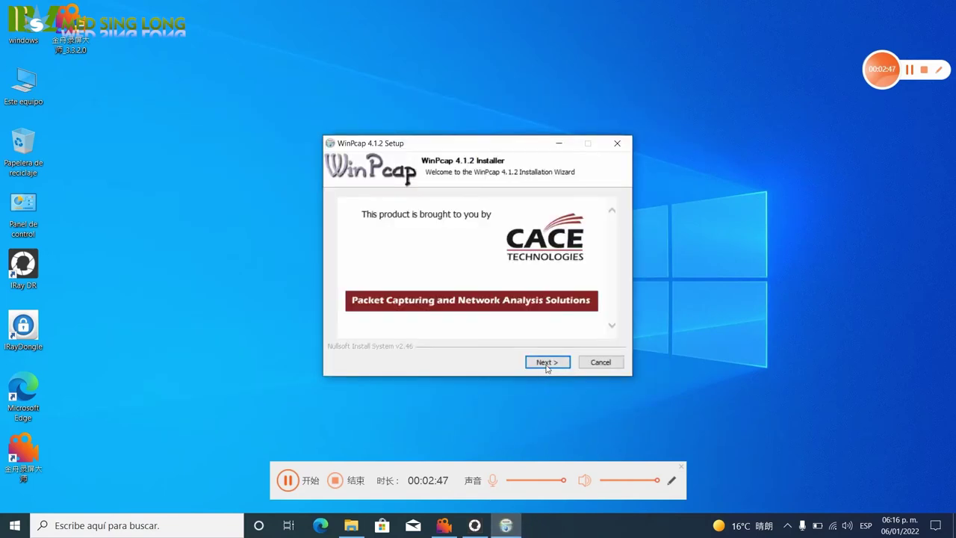
pyautogui.click(547, 364)
pyautogui.click(547, 363)
pyautogui.click(547, 363)
pyautogui.click(547, 363)
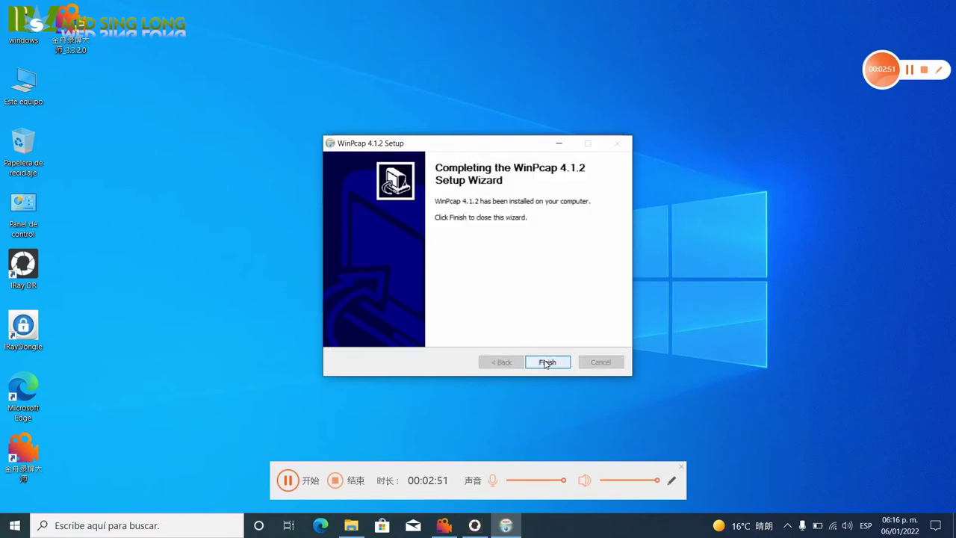
pyautogui.click(546, 362)
pyautogui.click(545, 361)
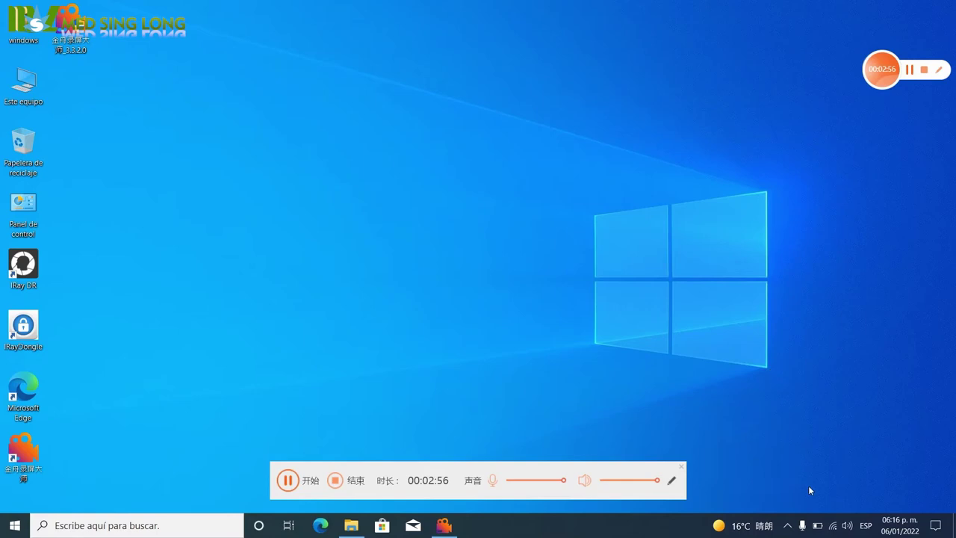
pyautogui.click(833, 528)
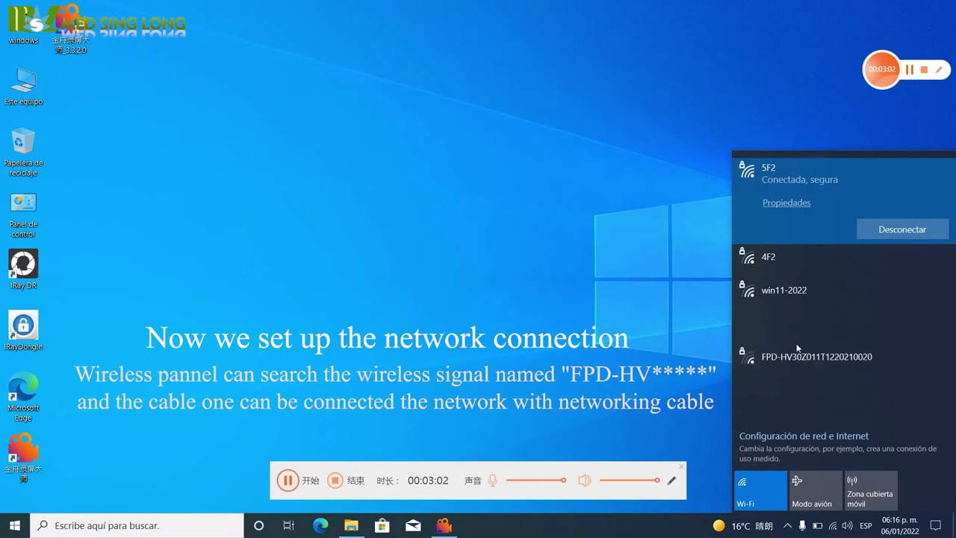
pyautogui.click(802, 358)
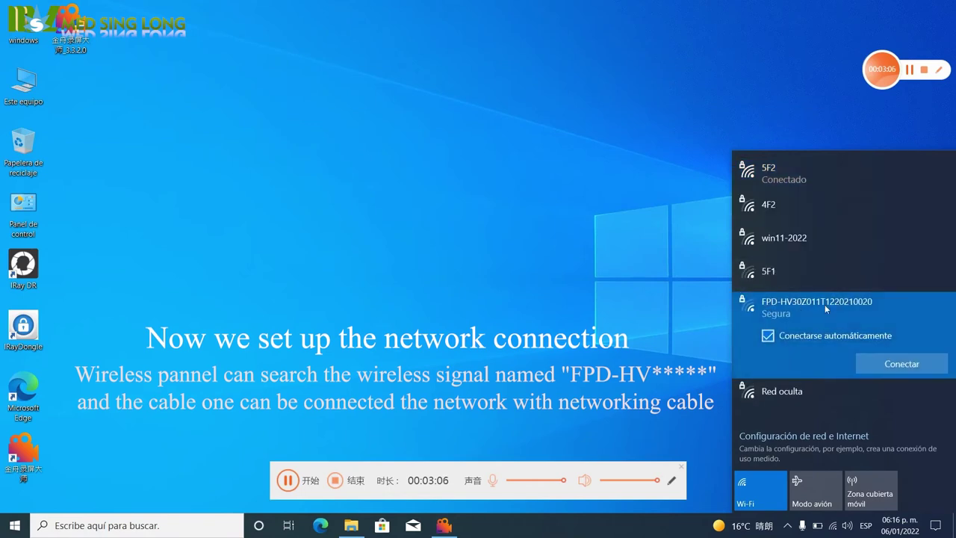
pyautogui.click(905, 364)
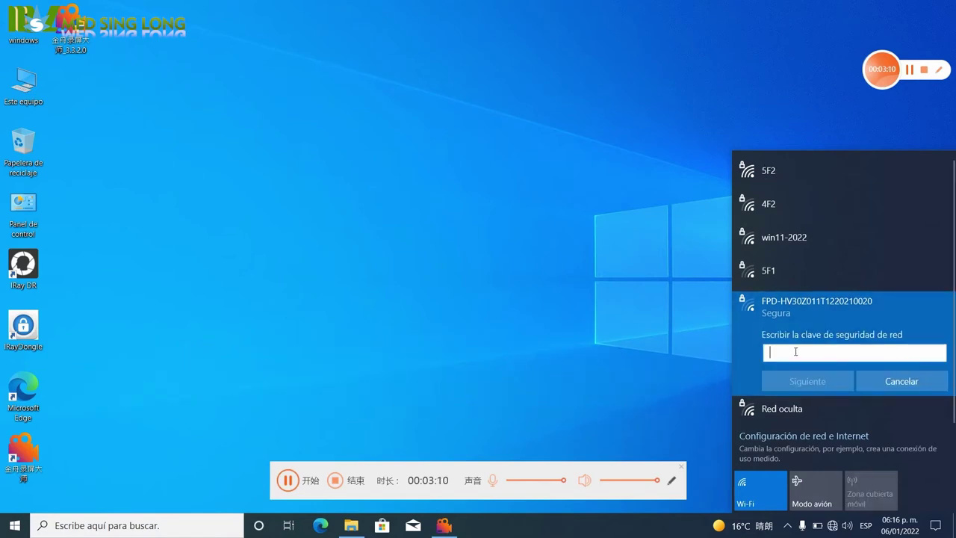
pyautogui.write('12')
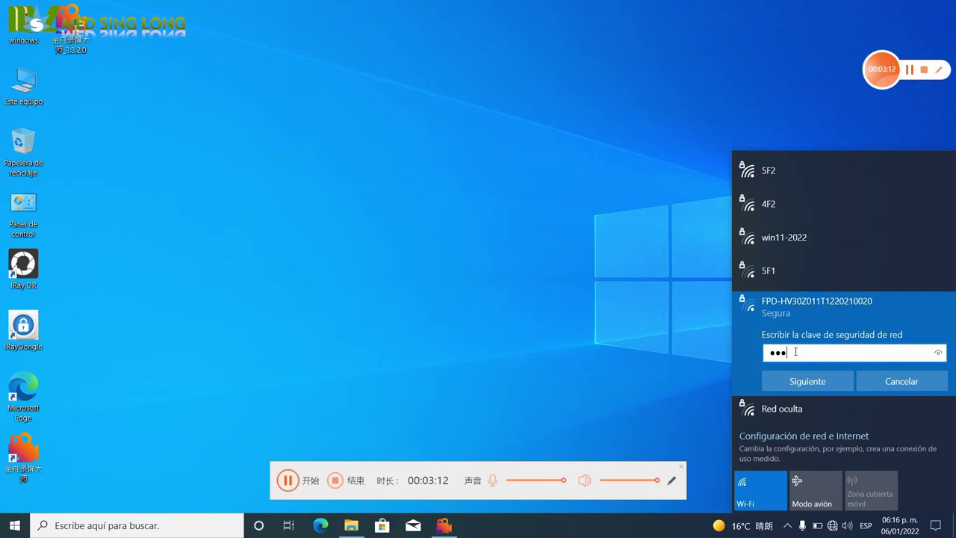
pyautogui.write('345678')
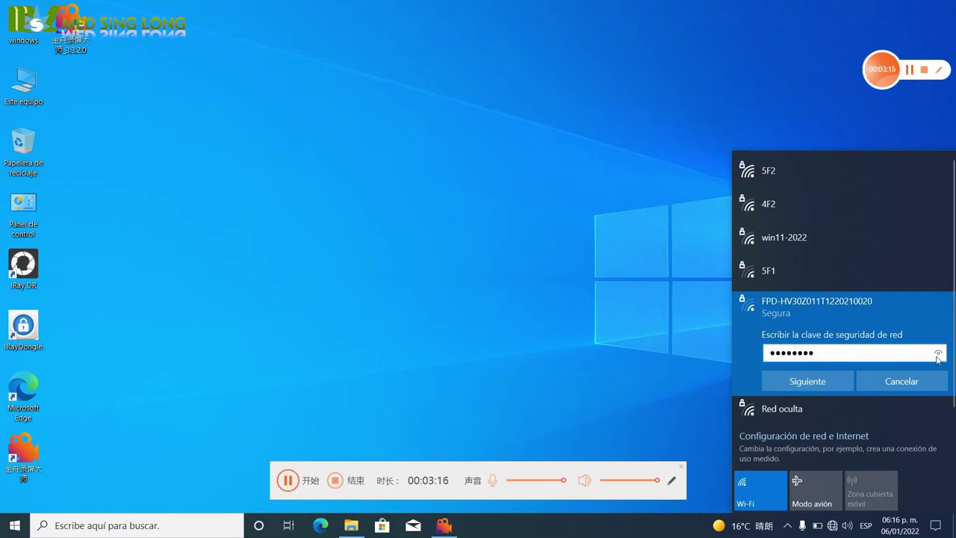
pyautogui.click(939, 354)
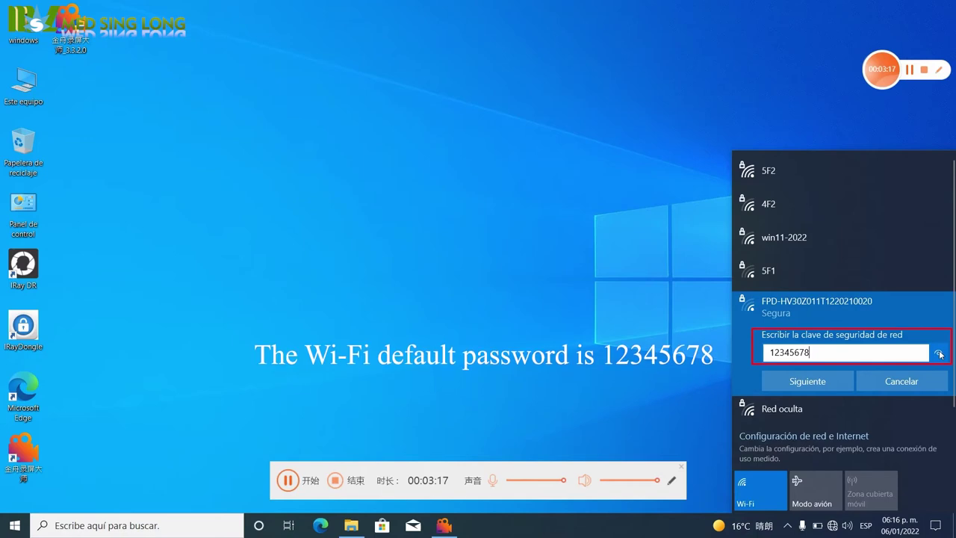
pyautogui.moveTo(940, 354); pyautogui.dragTo(938, 354)
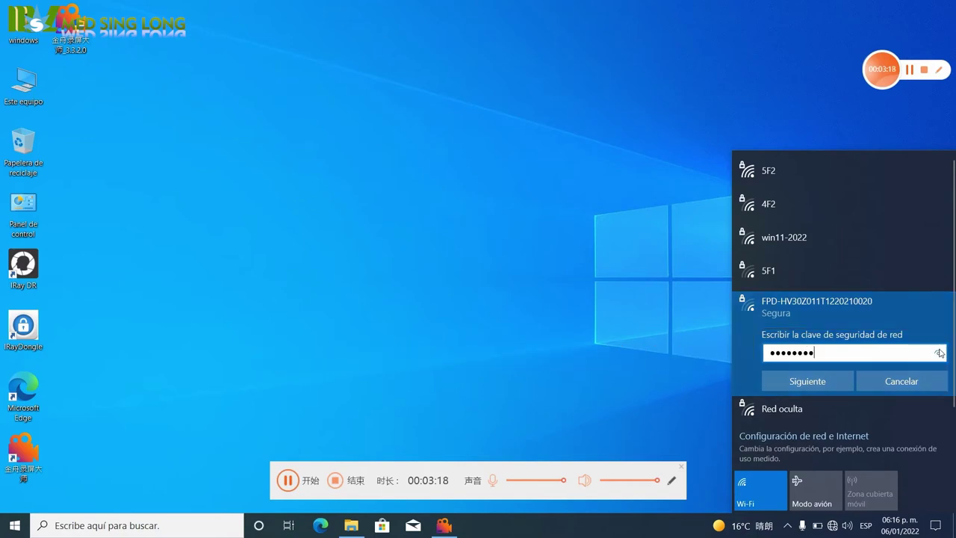
pyautogui.click(800, 381)
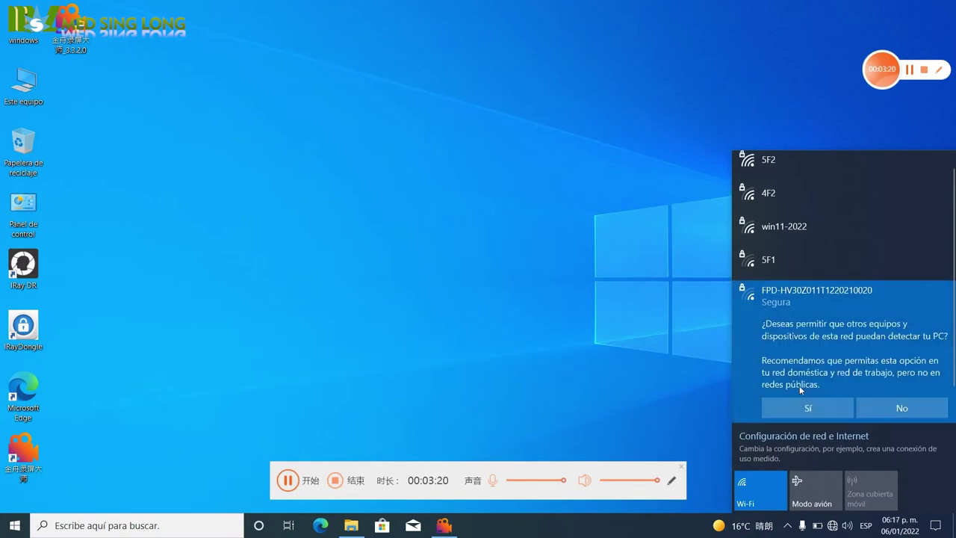
# Allow the PC to be discoverable and confirm the detector network is connected.
pyautogui.click(798, 408)
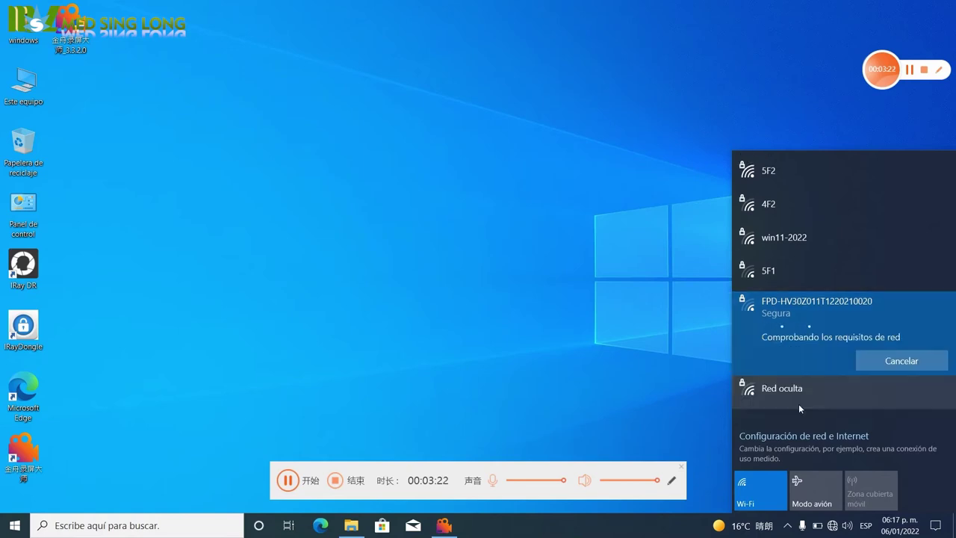
pyautogui.click(687, 378)
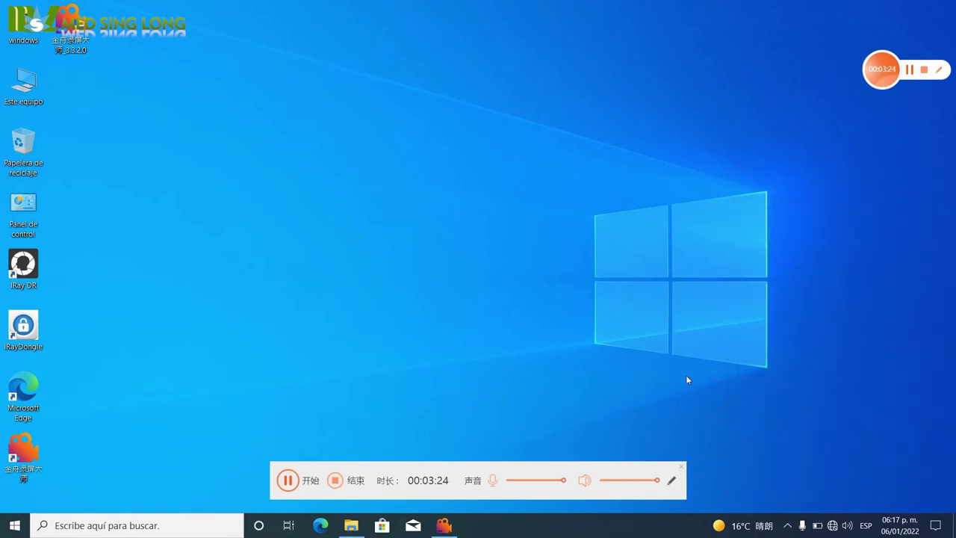
pyautogui.click(832, 525)
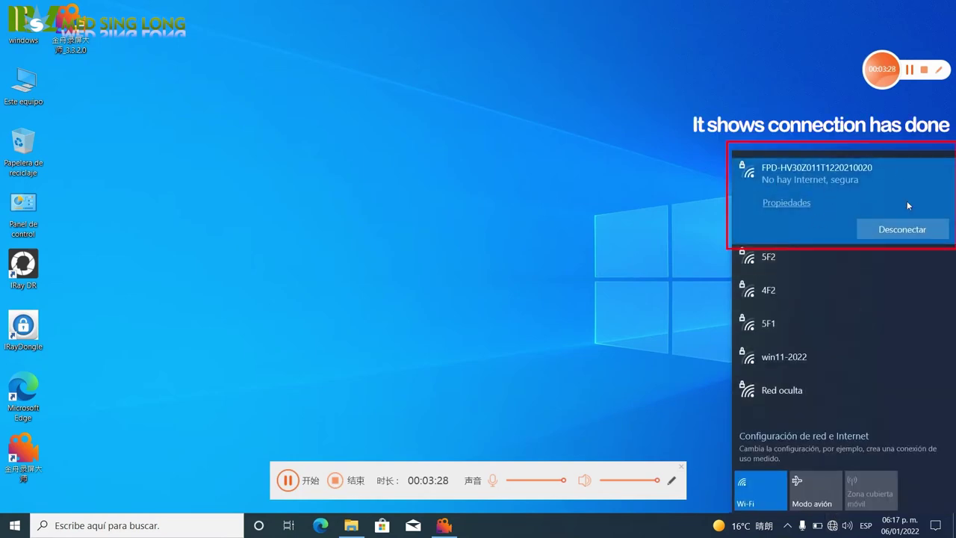
# Open the Wi-Fi adapter's properties from network settings.
pyautogui.click(832, 526)
pyautogui.rightClick(832, 526)
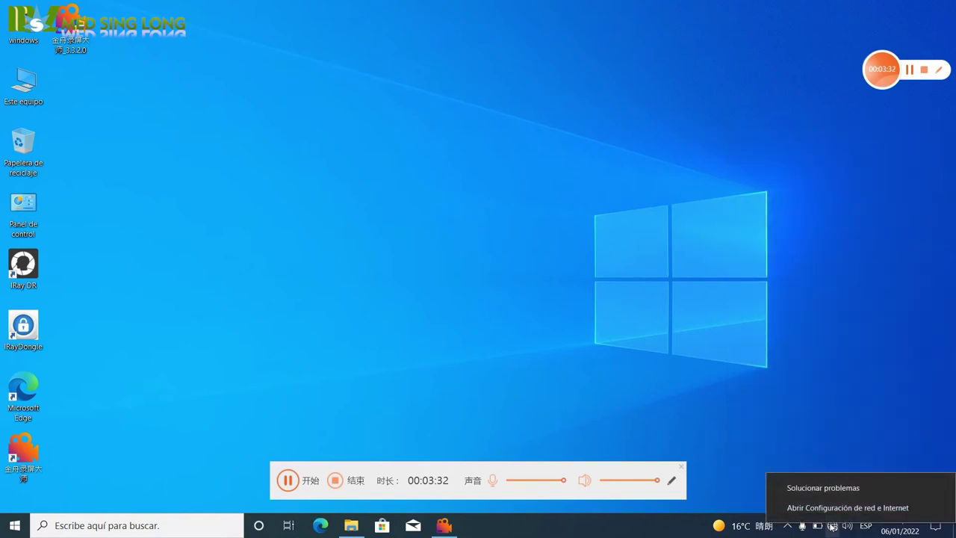
pyautogui.click(832, 508)
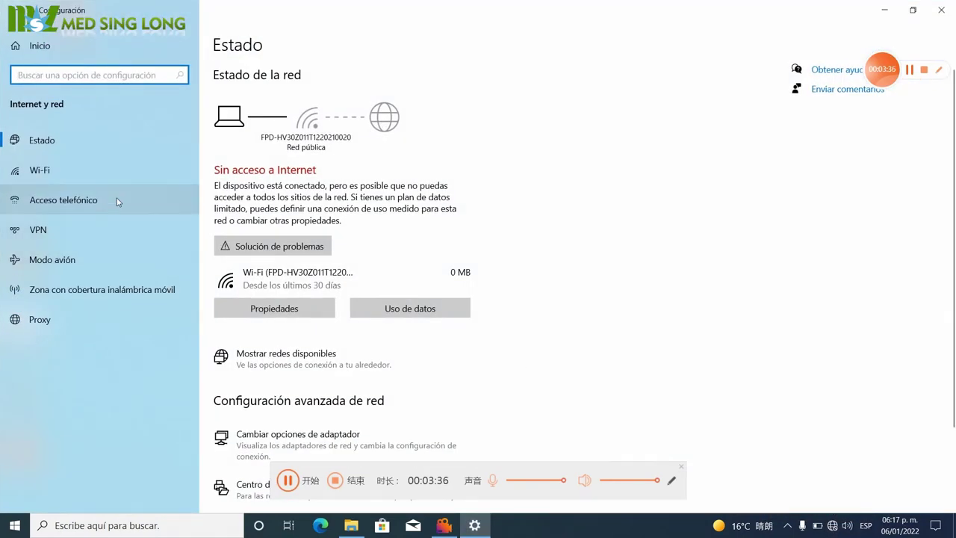
pyautogui.click(106, 177)
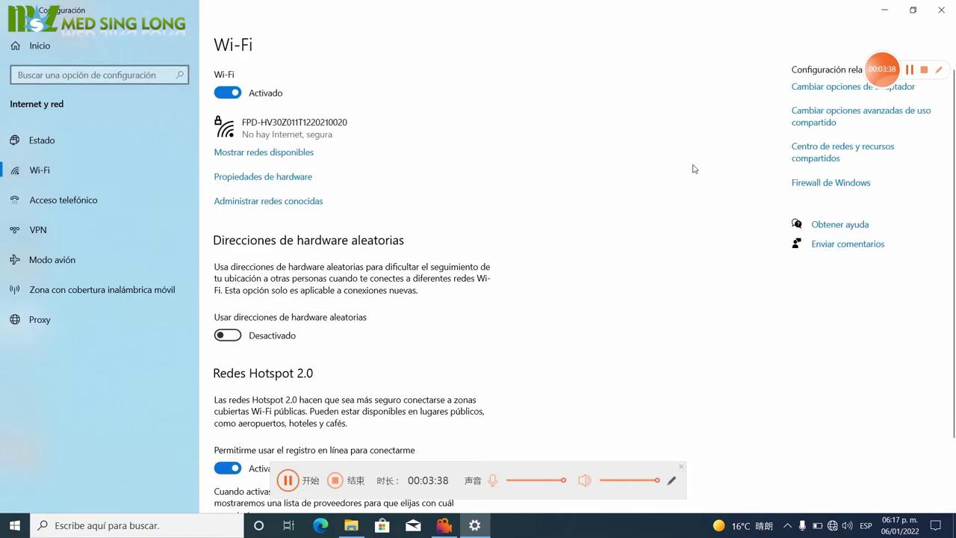
pyautogui.click(816, 88)
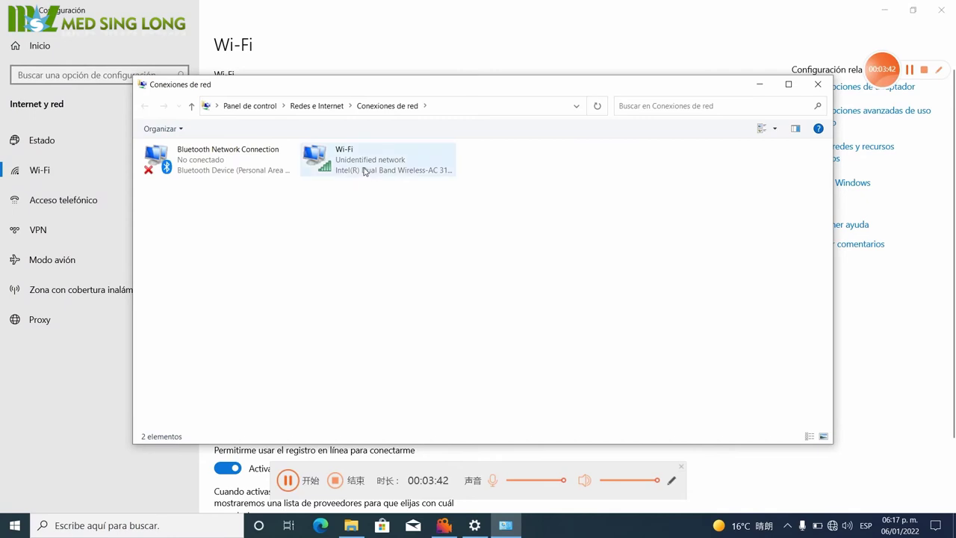
pyautogui.doubleClick(363, 170)
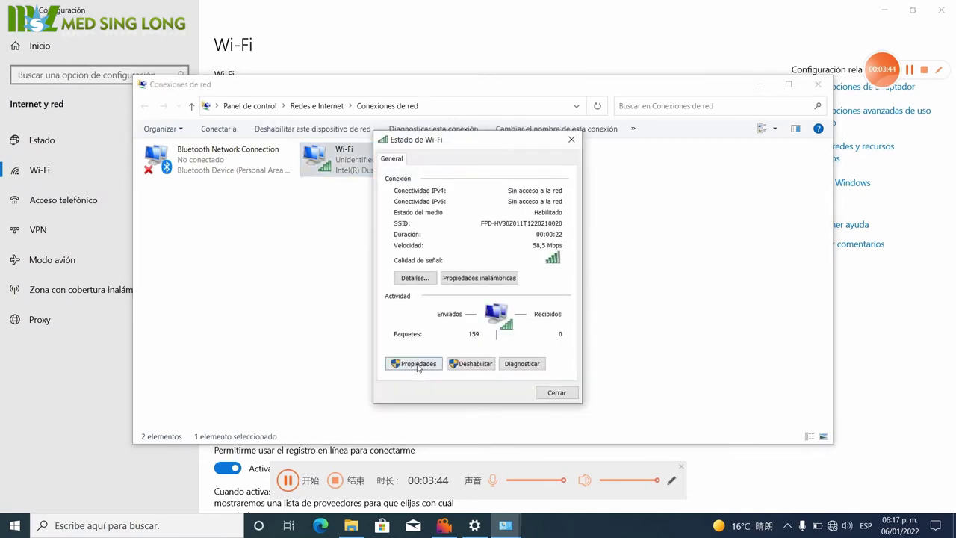
pyautogui.click(415, 364)
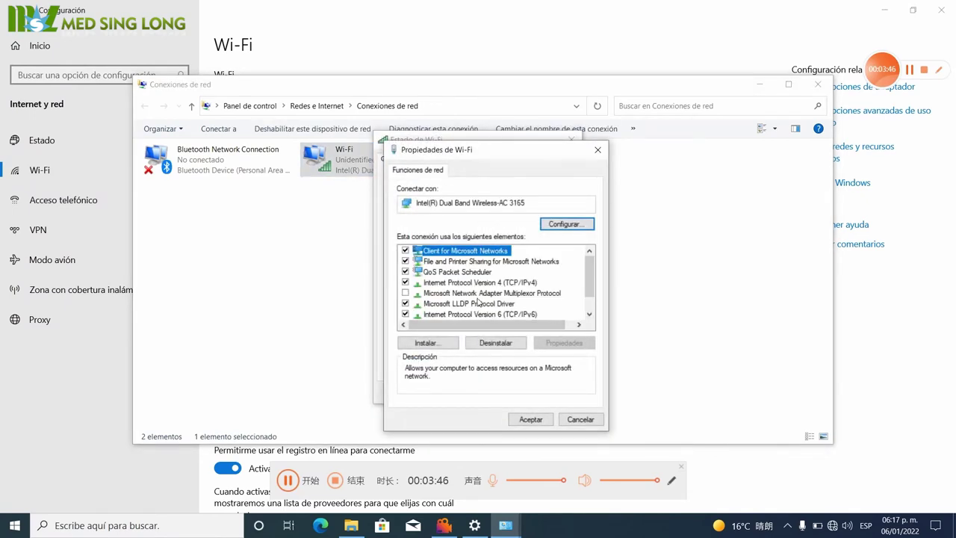
# Give IPv4 a static address 192.168.8.188 with subnet mask 255.255.255.0.
pyautogui.doubleClick(481, 284)
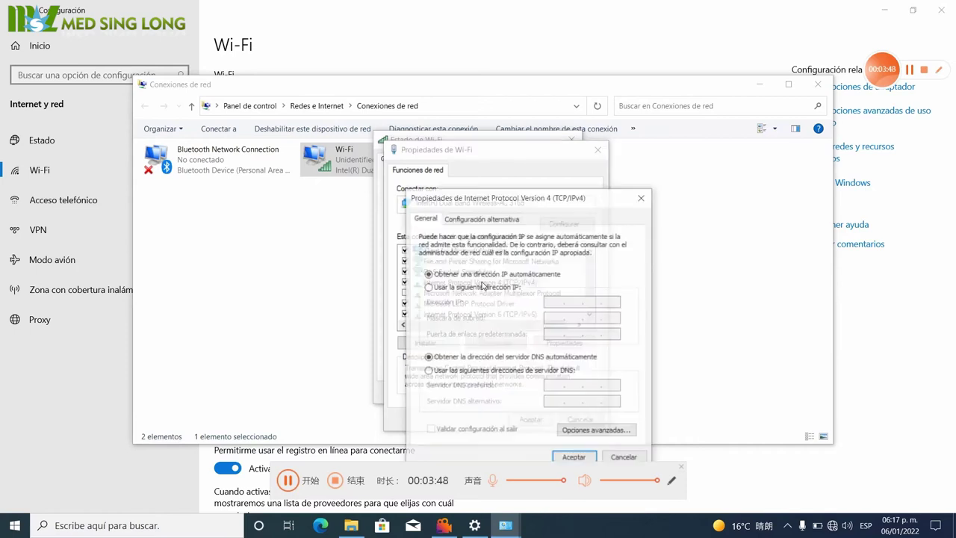
pyautogui.click(428, 287)
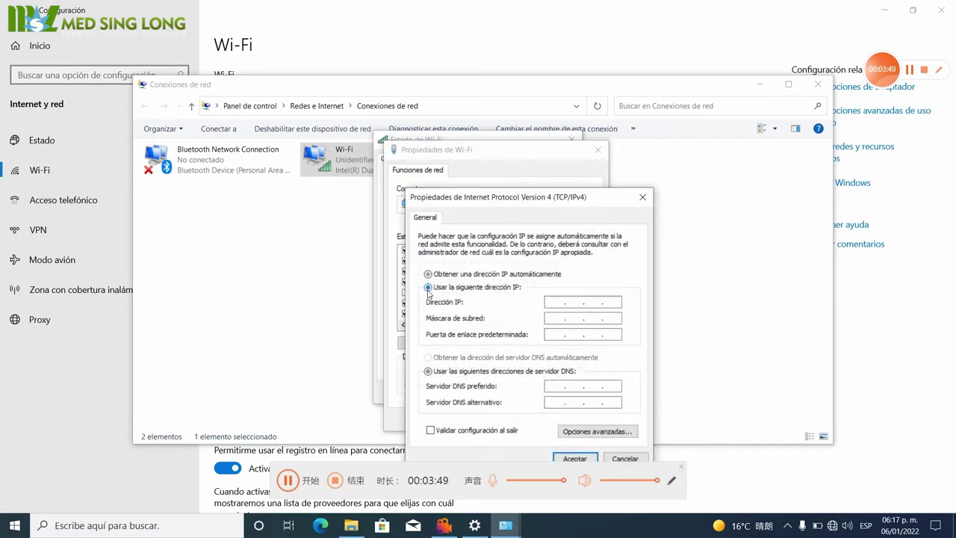
pyautogui.click(551, 303)
pyautogui.write('8 . 8 . 188')
pyautogui.click(557, 316)
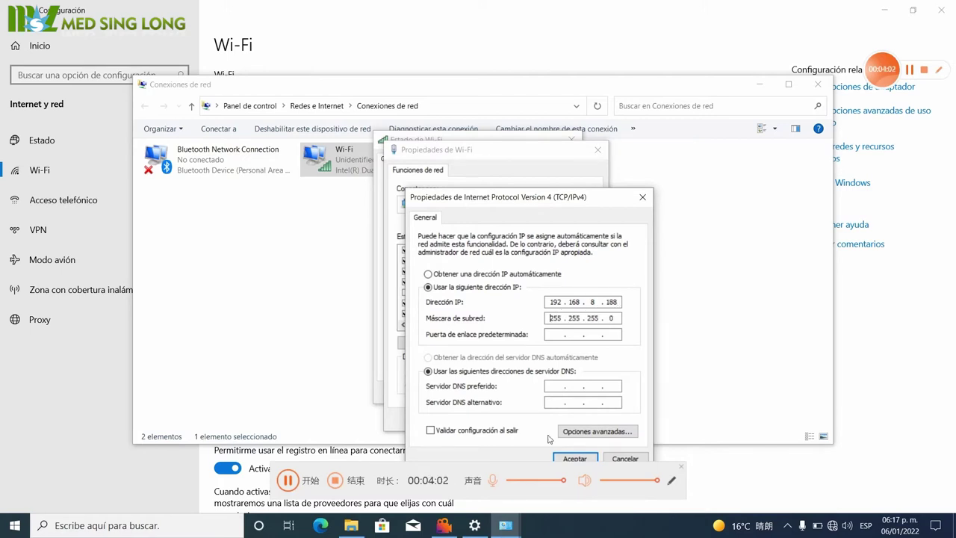
pyautogui.click(573, 458)
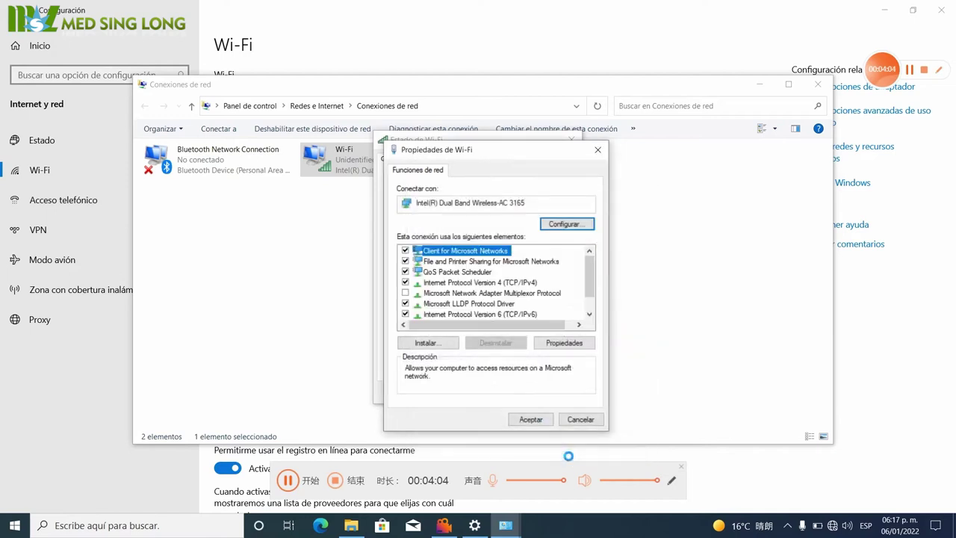
# Apply the adapter properties and close the status, Network Connections and Settings windows.
pyautogui.click(529, 420)
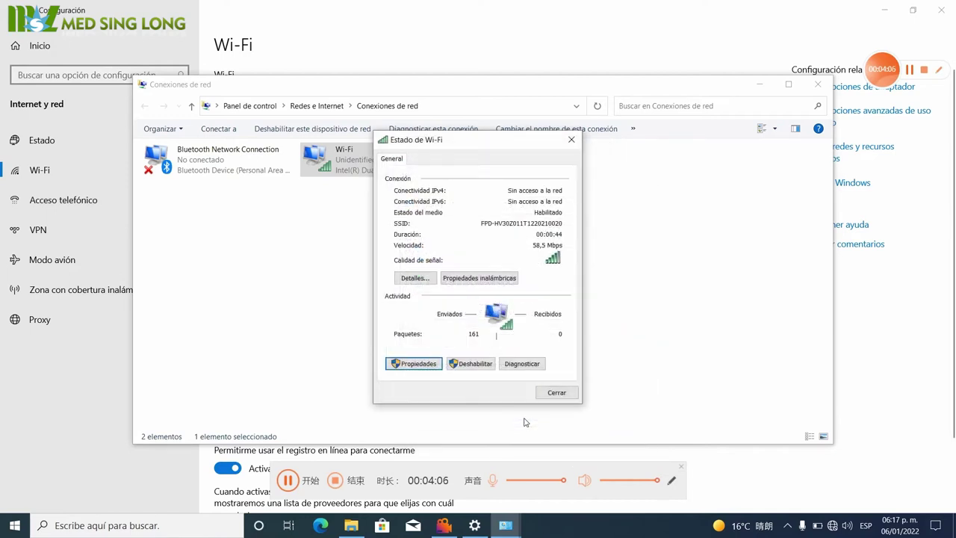
pyautogui.click(553, 393)
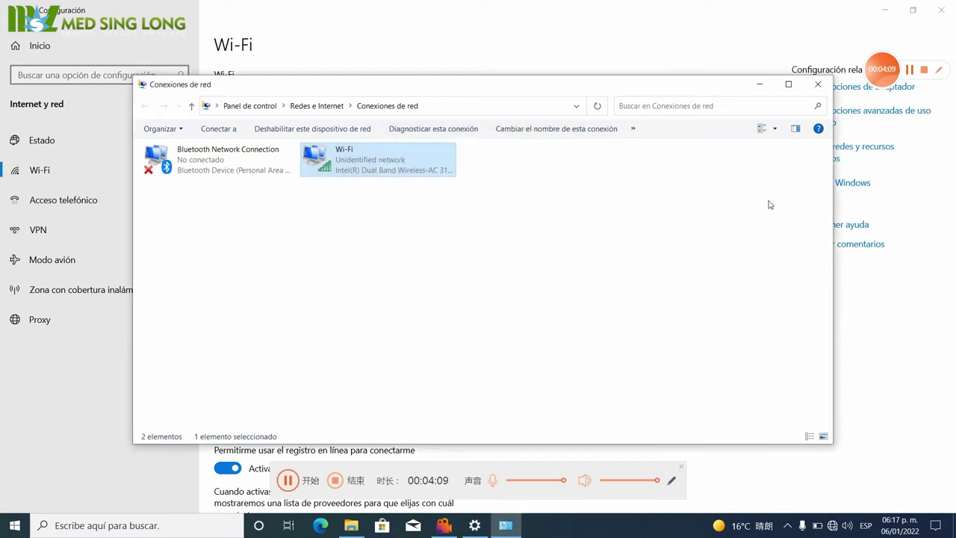
pyautogui.click(818, 84)
pyautogui.click(941, 9)
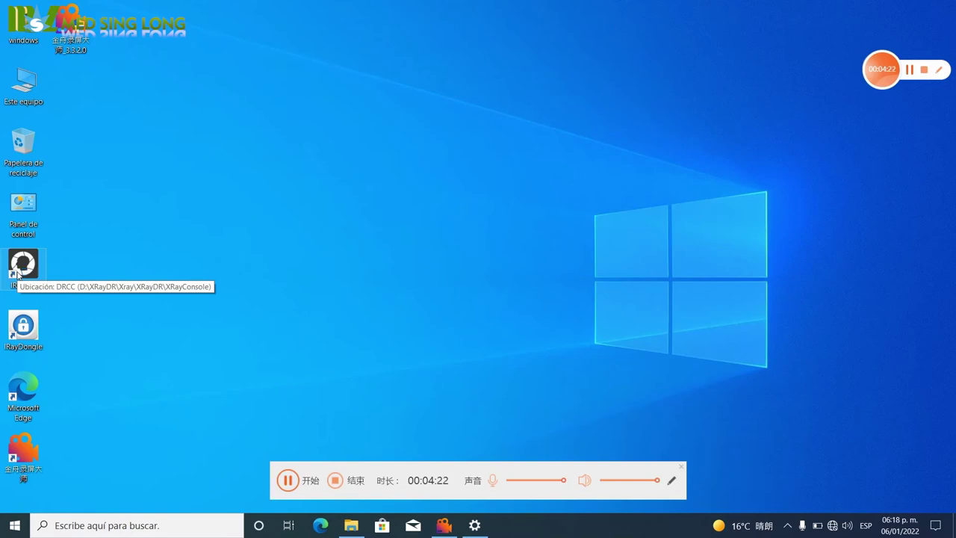
# Launch the iRay DR console and log in.
pyautogui.doubleClick(22, 265)
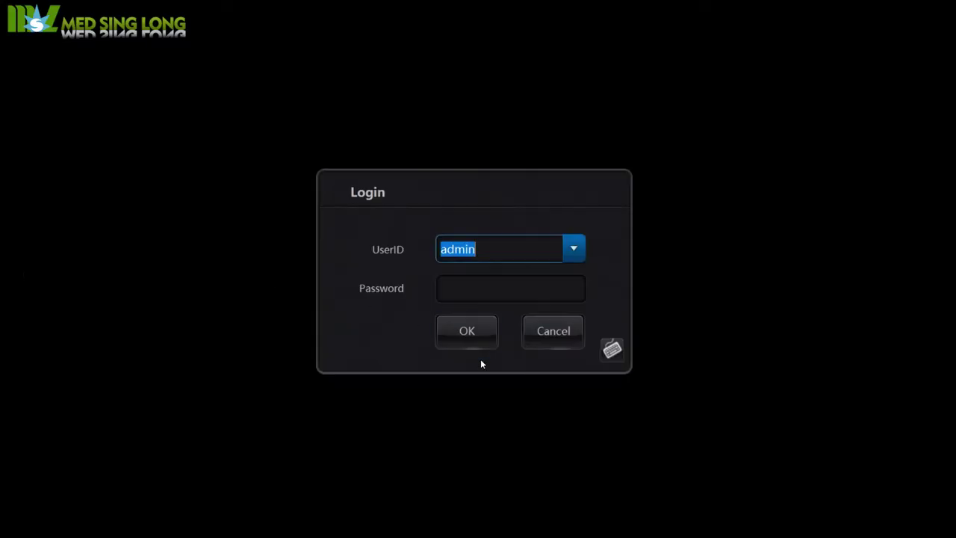
pyautogui.click(485, 288)
pyautogui.click(464, 332)
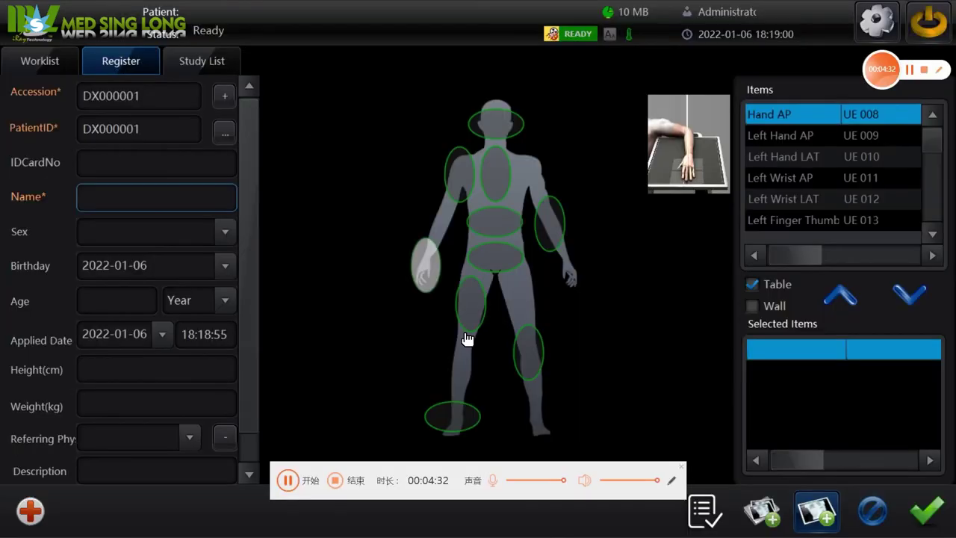
# Set the detector to XRay and log level to FullDebug in system settings.
pyautogui.click(877, 21)
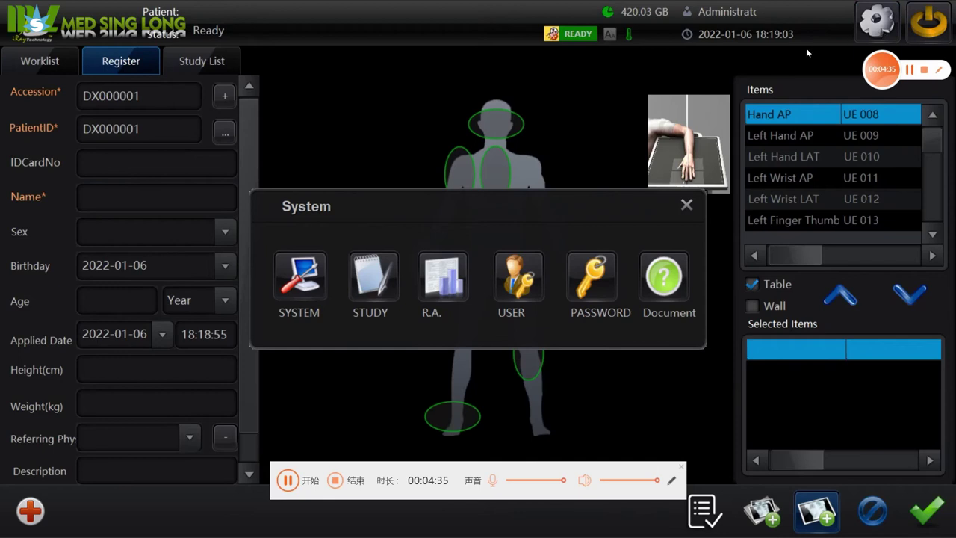
pyautogui.click(299, 278)
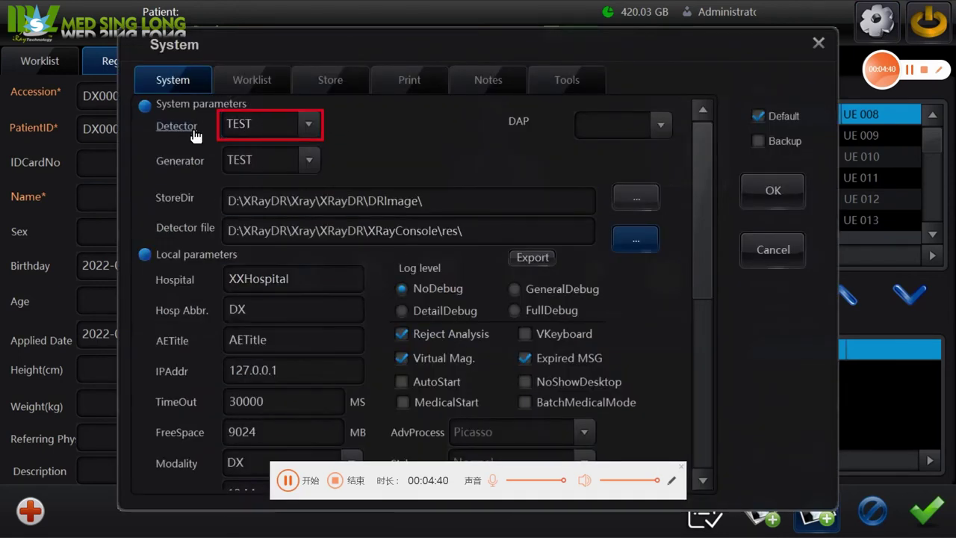
pyautogui.click(318, 128)
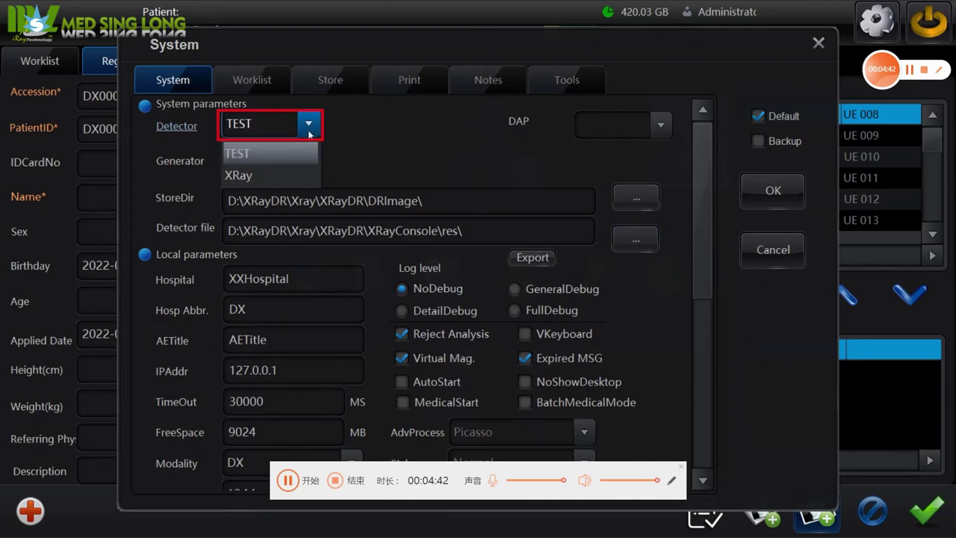
pyautogui.click(271, 167)
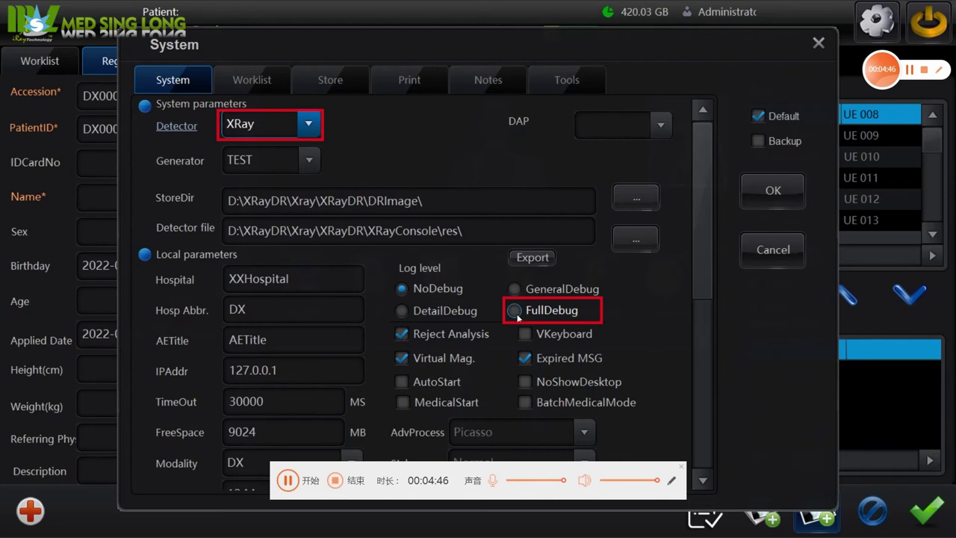
pyautogui.click(516, 314)
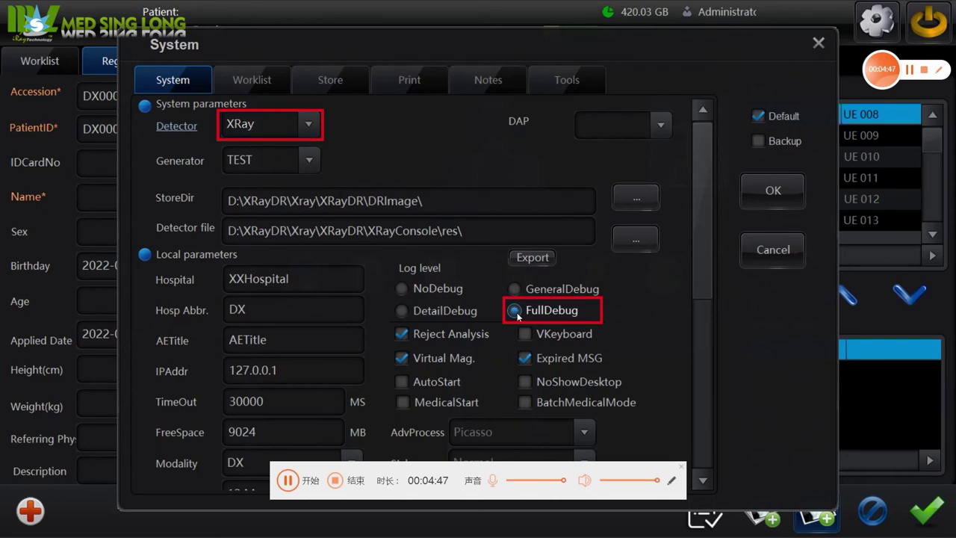
pyautogui.click(772, 193)
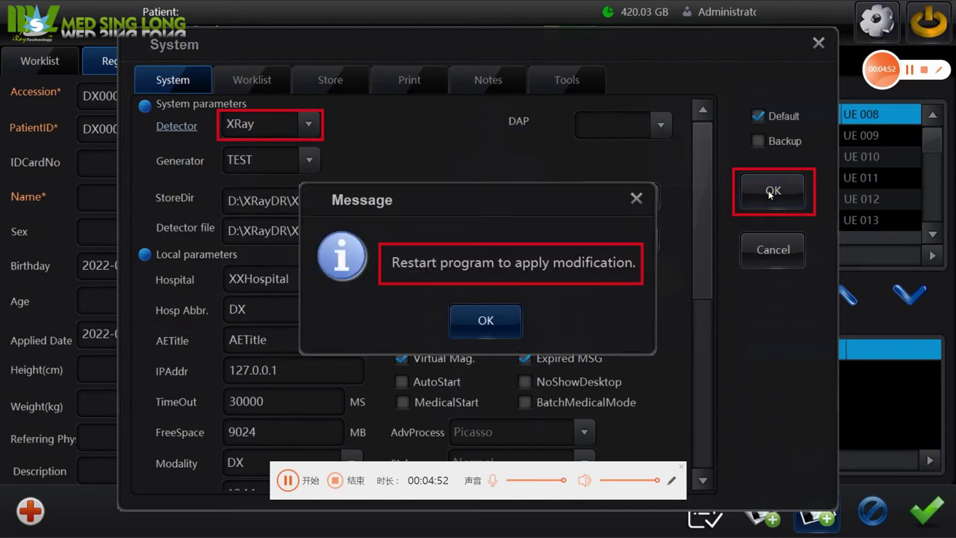
pyautogui.click(486, 320)
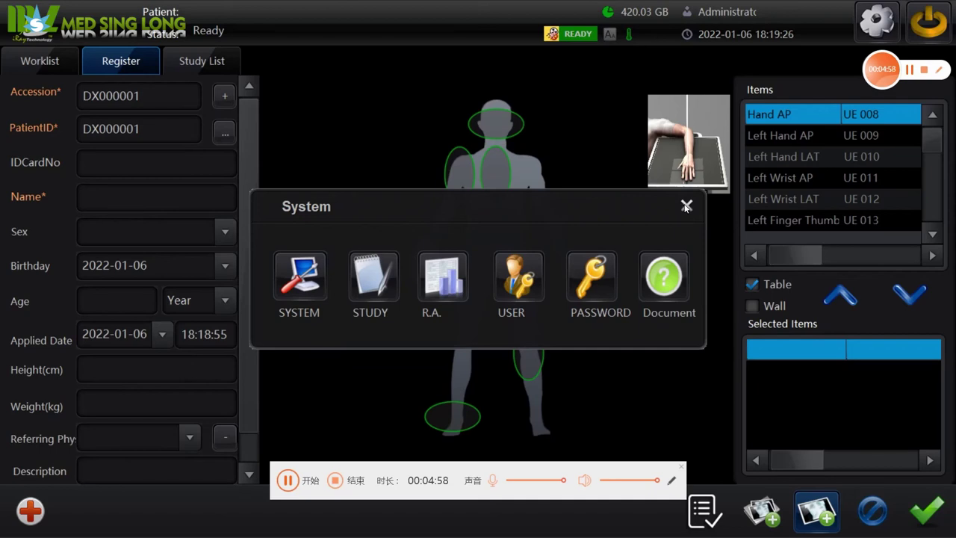
# Close the system menu and exit the iRay DR console.
pyautogui.click(683, 205)
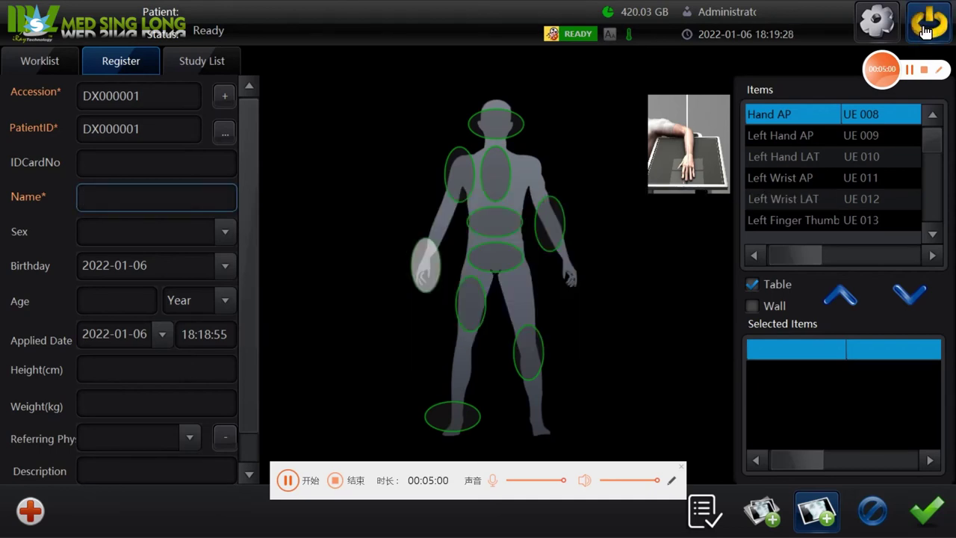
pyautogui.click(928, 22)
pyautogui.click(466, 321)
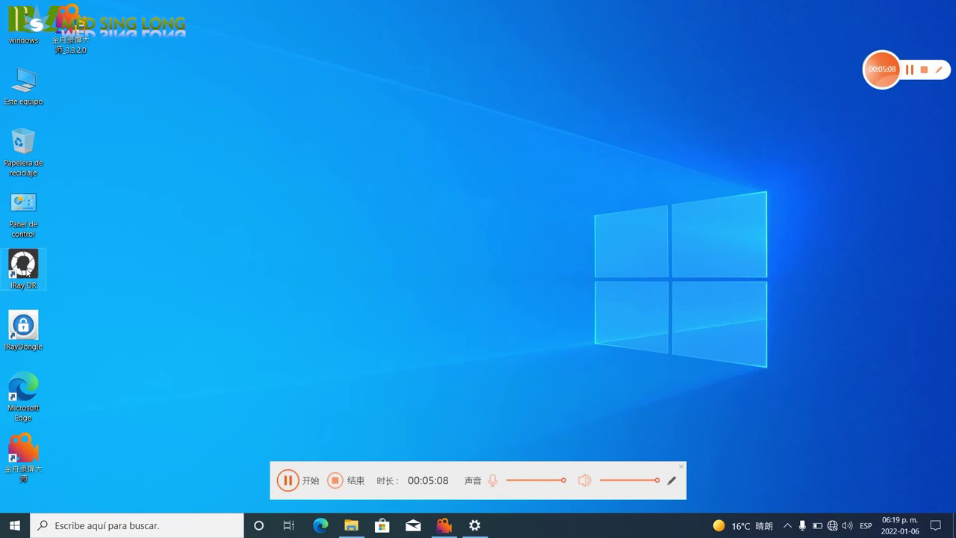
# Relaunch and log in, then set WorkDir Mars1417V3 and FreeSync trigger in Configuration.
pyautogui.doubleClick(24, 267)
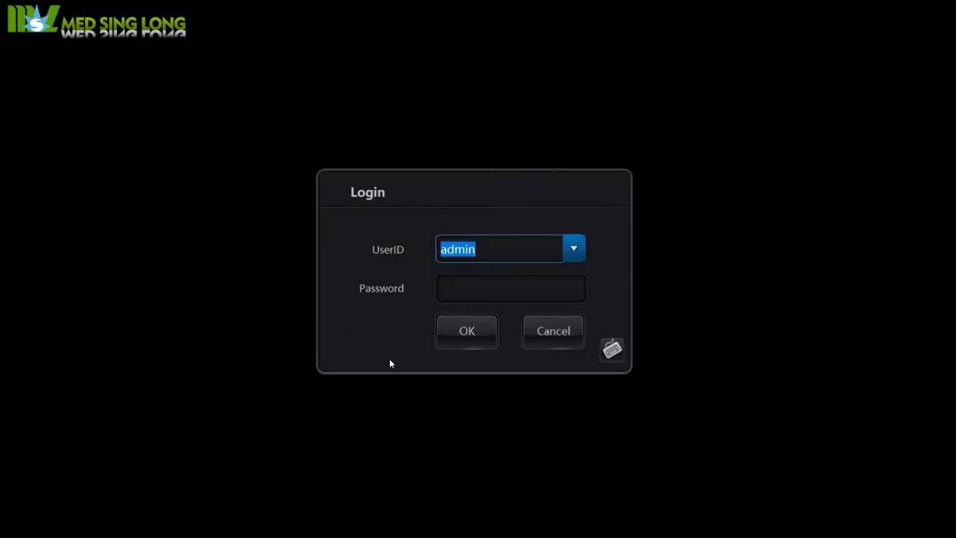
pyautogui.click(468, 331)
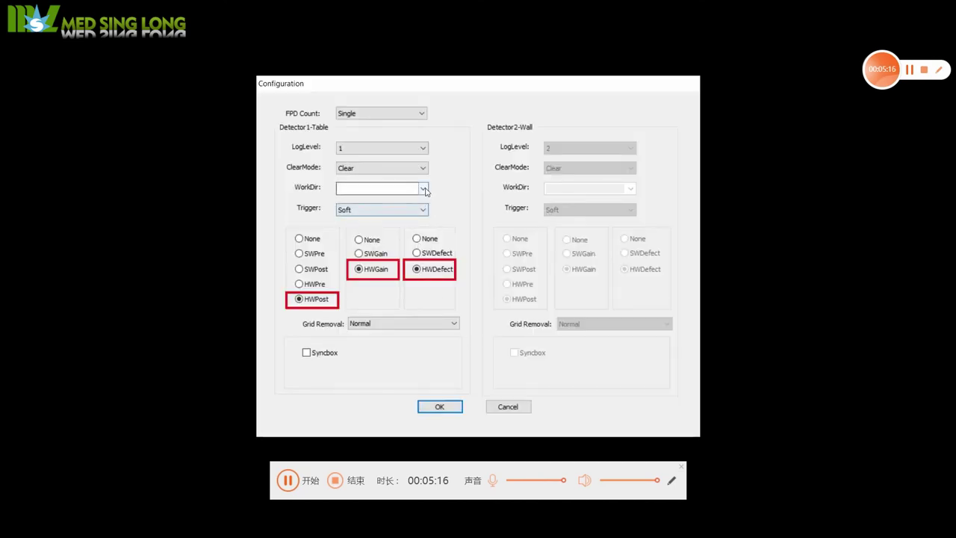
pyautogui.click(423, 189)
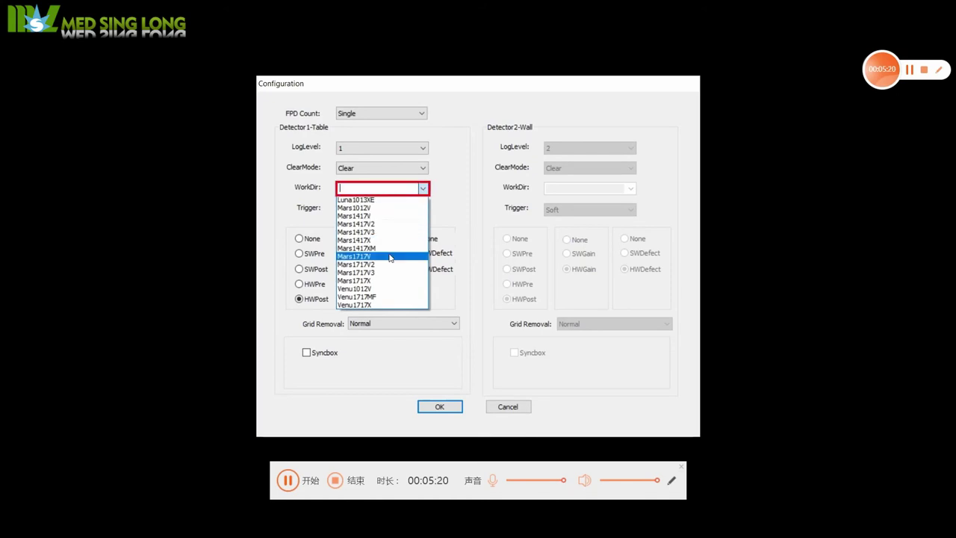
pyautogui.click(383, 232)
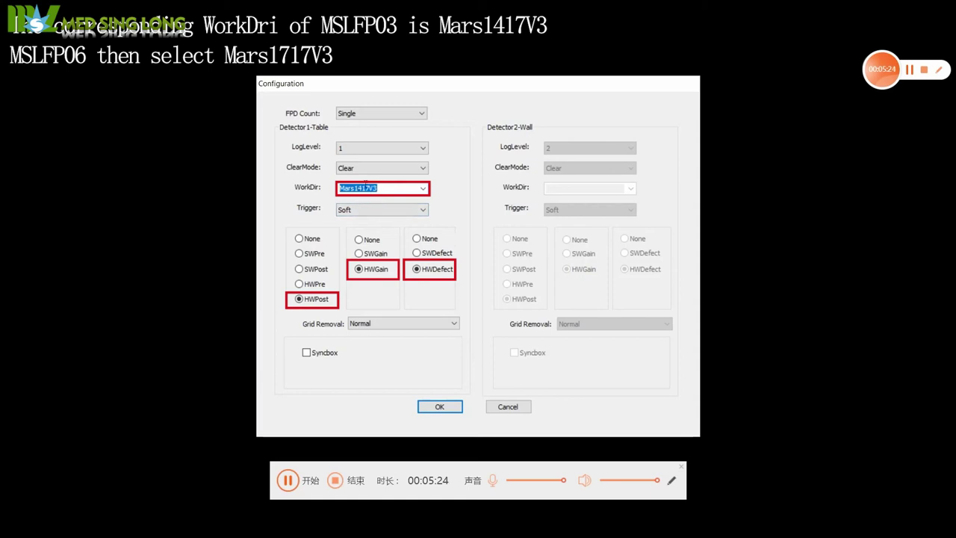
pyautogui.click(402, 217)
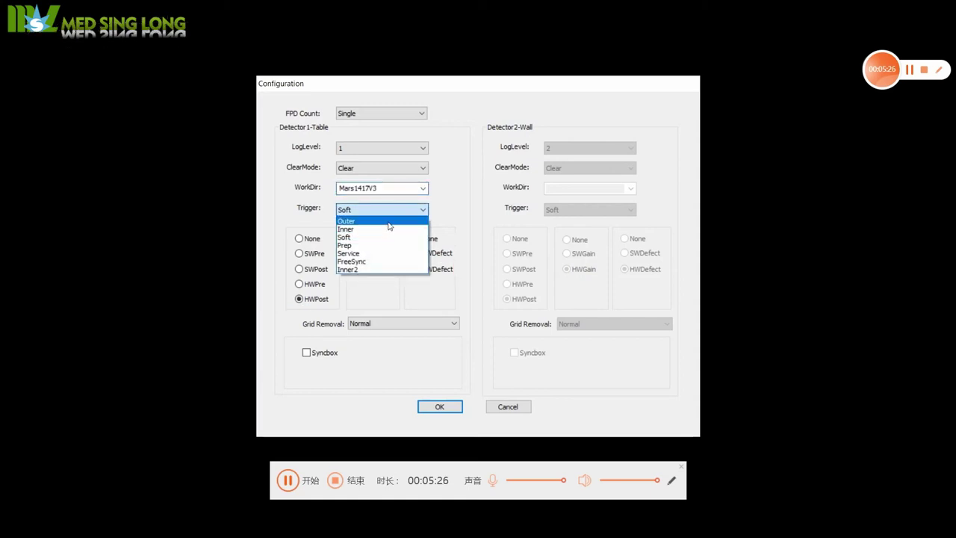
pyautogui.click(363, 262)
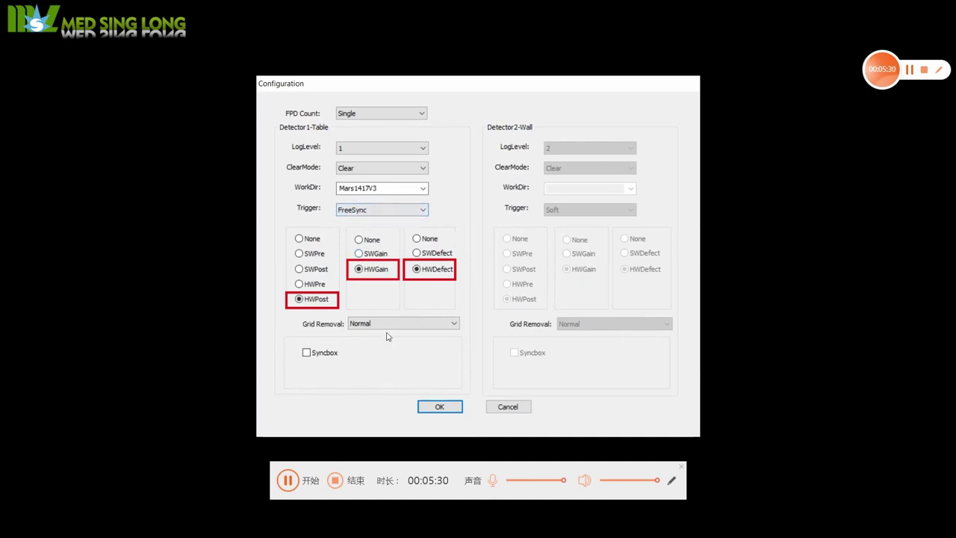
pyautogui.click(439, 408)
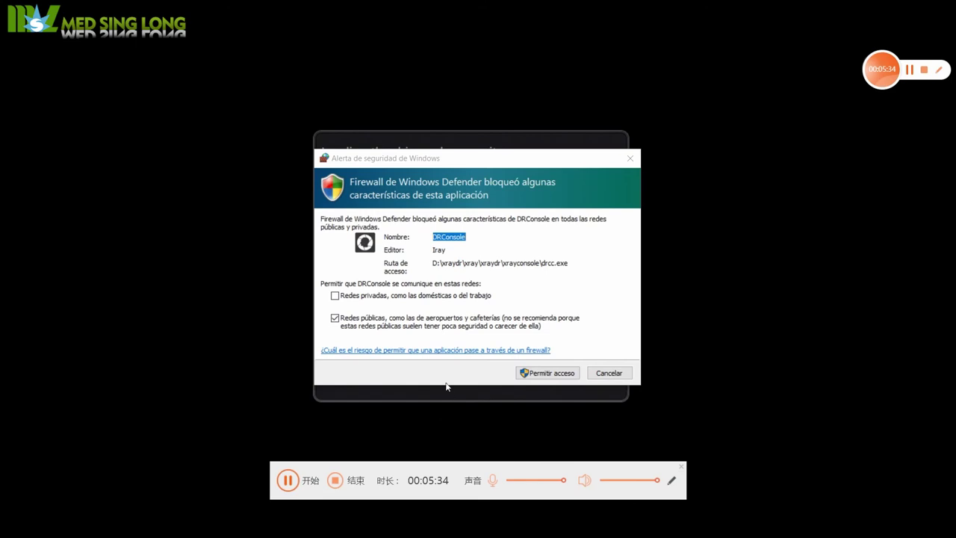
# Allow the detector SDK and DRConsole through the firewall, then open the System menu.
pyautogui.click(554, 378)
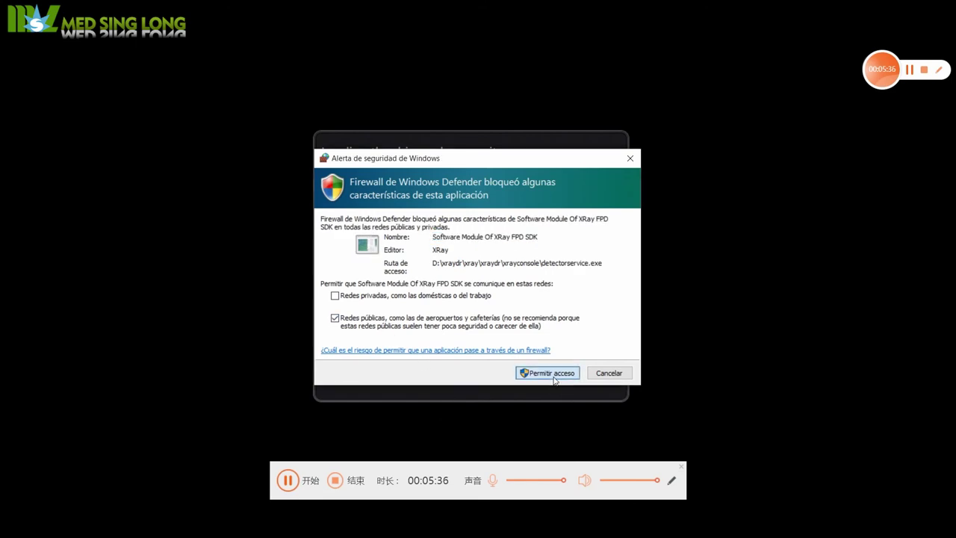
pyautogui.click(554, 375)
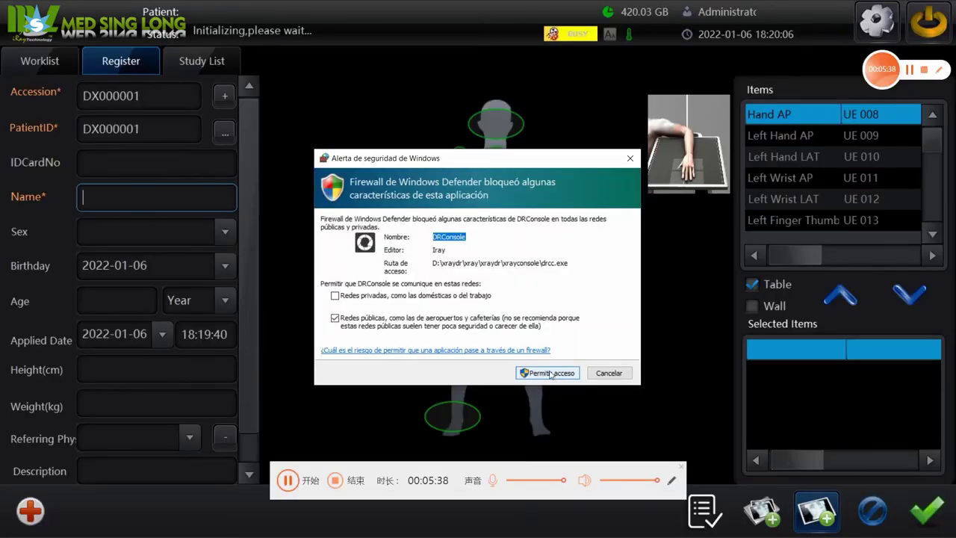
pyautogui.press('Return')
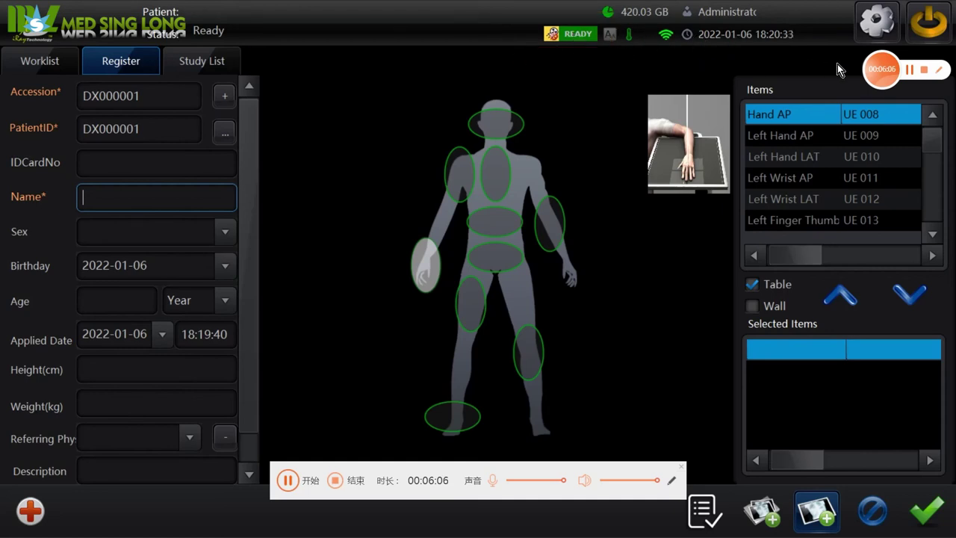
pyautogui.click(877, 20)
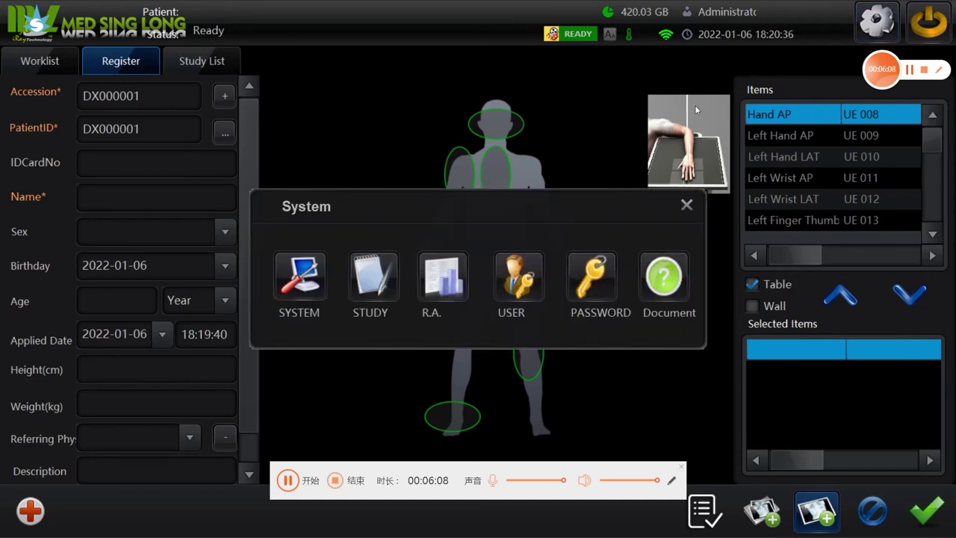
# Set log level GeneralDebug and interface language Español, save, and close the popup.
pyautogui.click(310, 285)
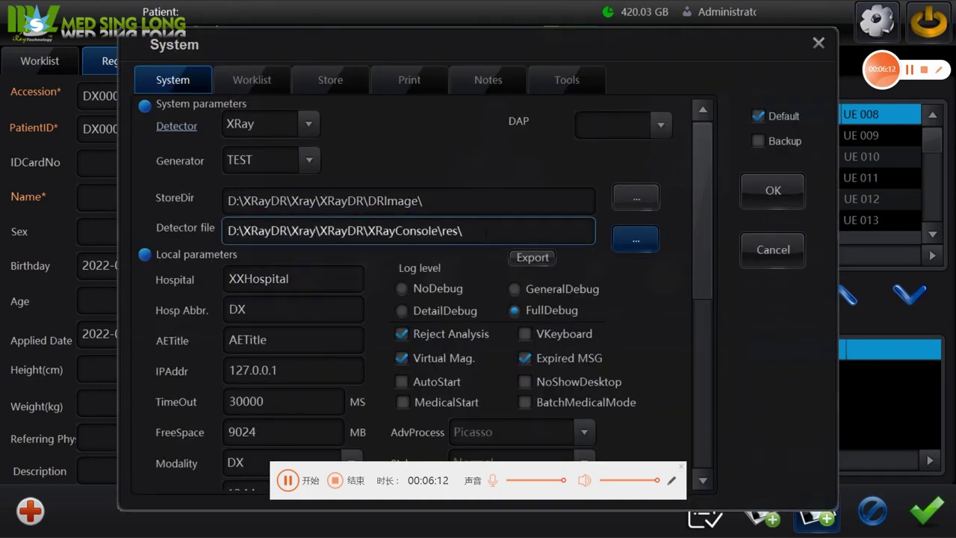
pyautogui.click(515, 289)
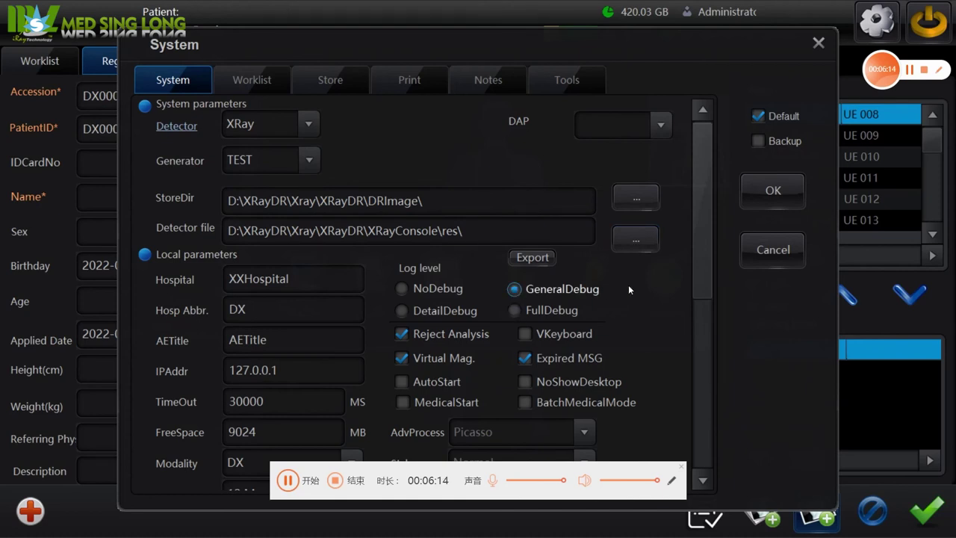
pyautogui.moveTo(703, 238); pyautogui.dragTo(704, 309)
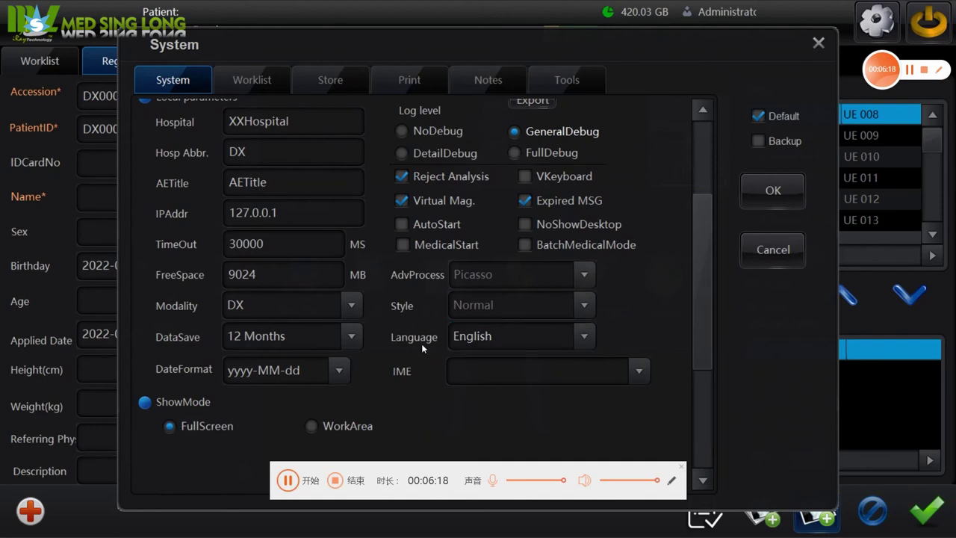
pyautogui.click(587, 337)
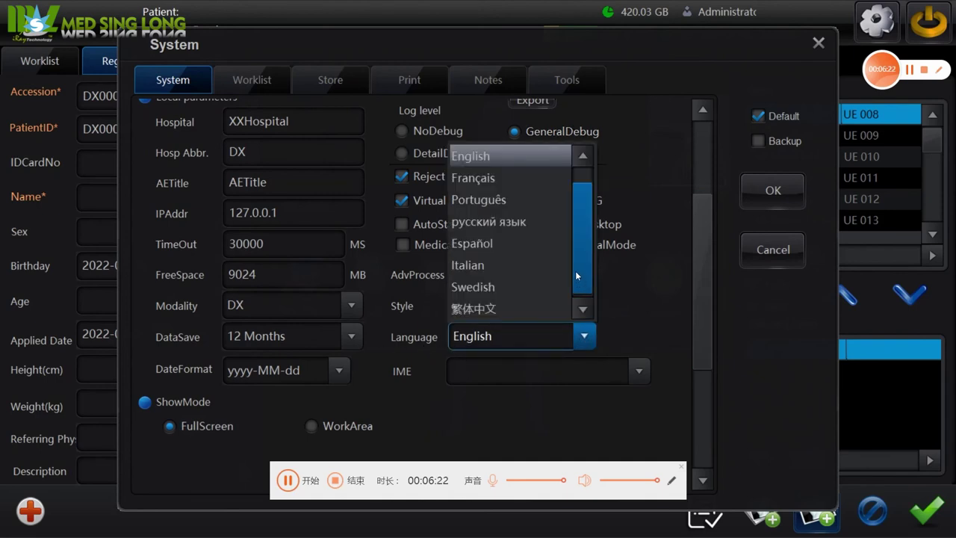
pyautogui.click(528, 246)
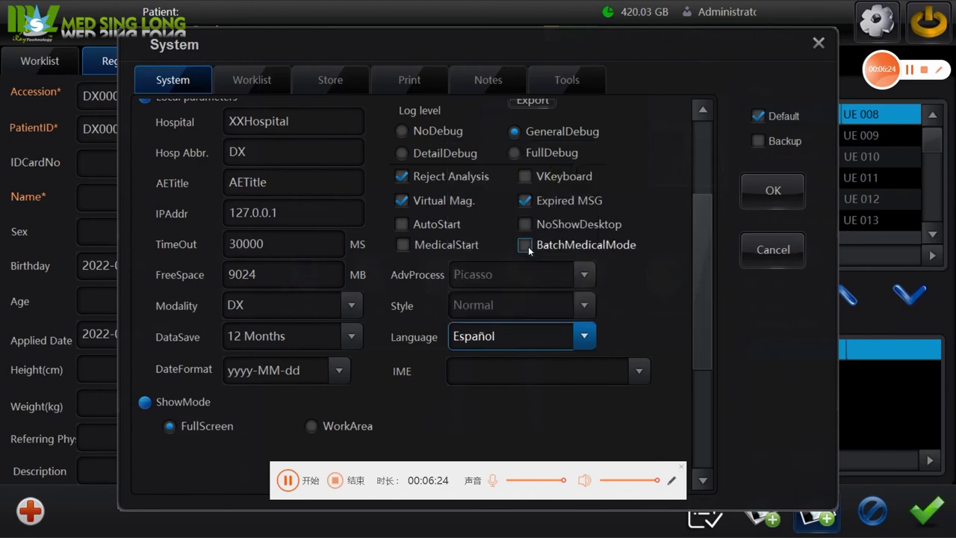
pyautogui.click(774, 192)
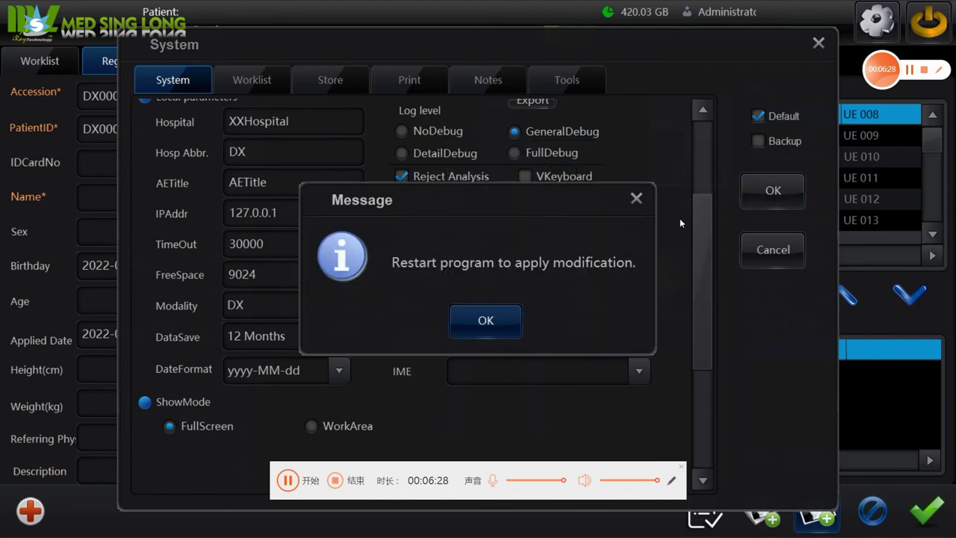
pyautogui.click(485, 319)
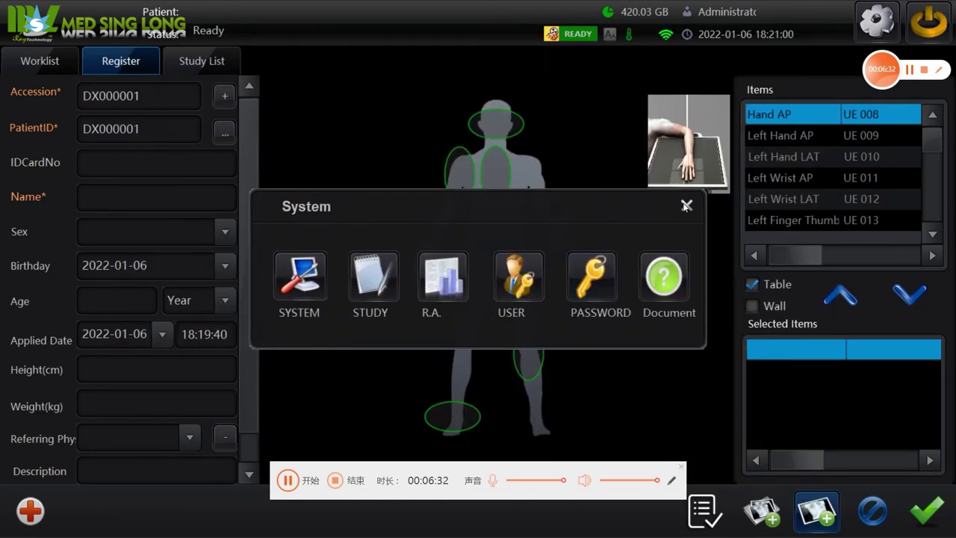
pyautogui.click(686, 204)
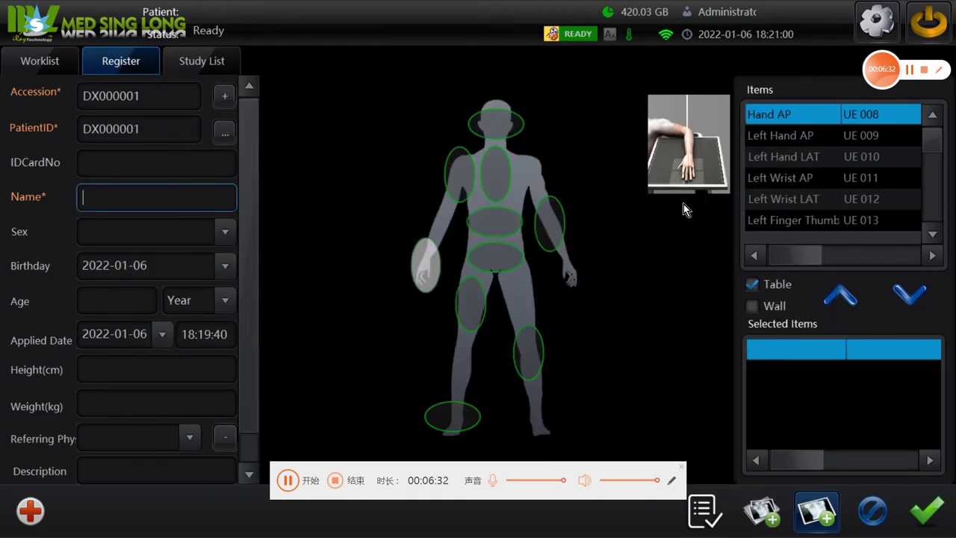
# Exit iRay DR, relaunch it from the desktop icon, and log back in.
pyautogui.click(929, 25)
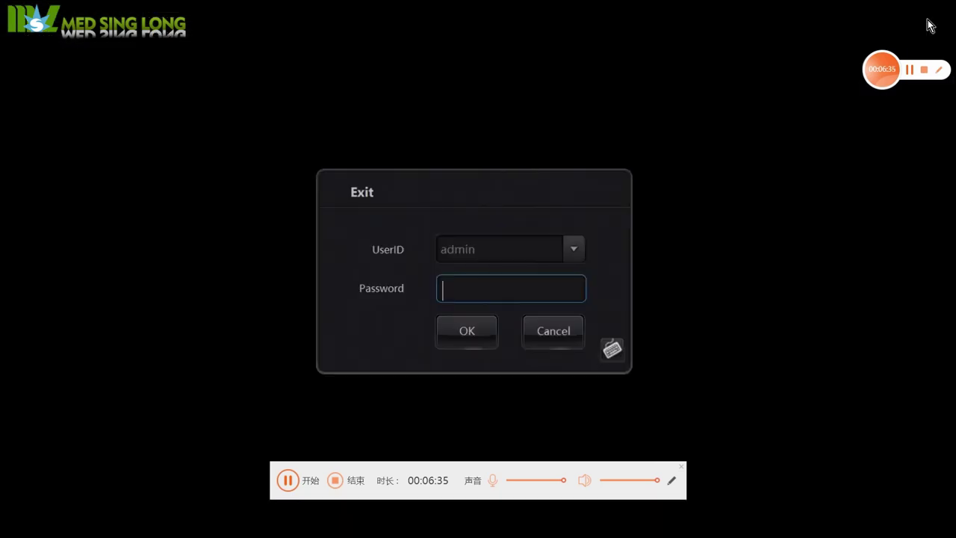
pyautogui.click(468, 336)
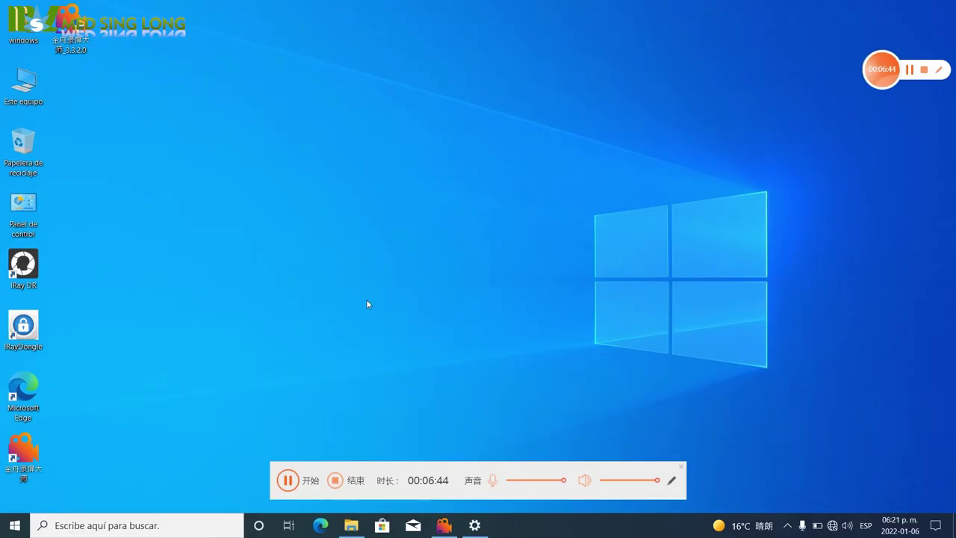
pyautogui.doubleClick(22, 266)
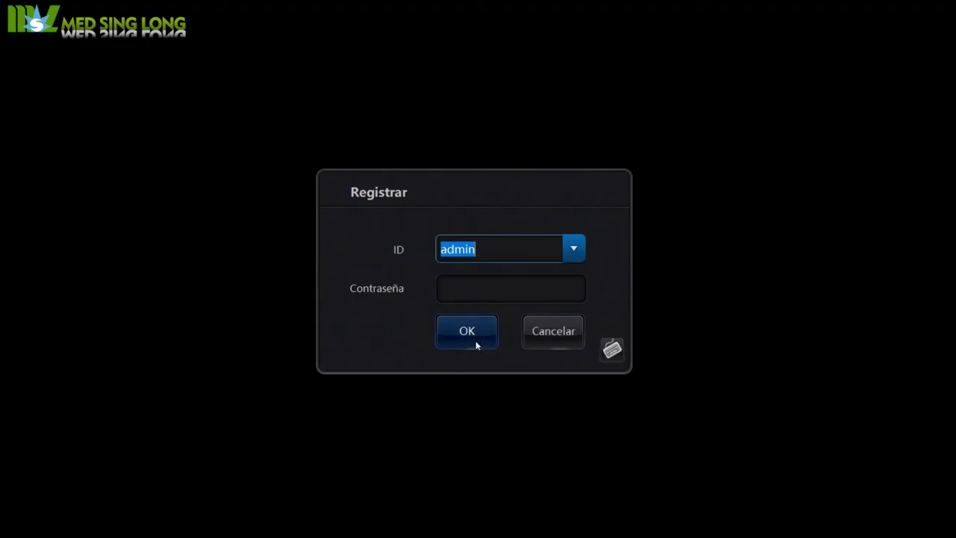
pyautogui.click(475, 340)
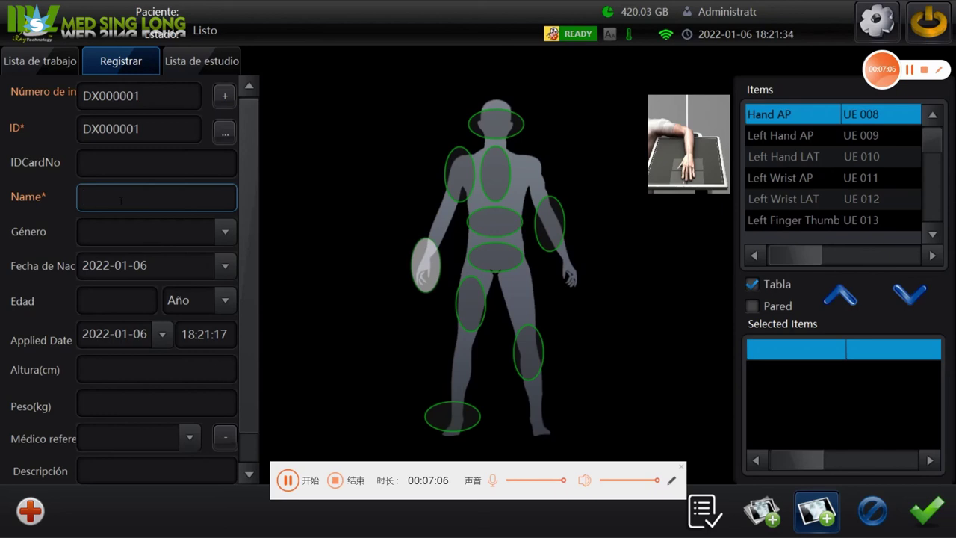
# Enter patient name 'test' and birth date 2001-05-02, giving age 20.
pyautogui.write('test')
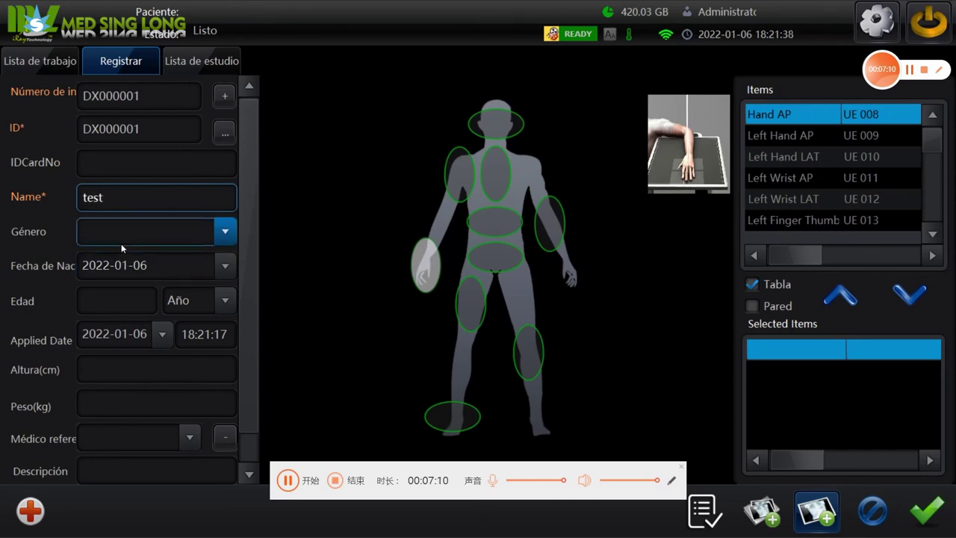
pyautogui.click(222, 267)
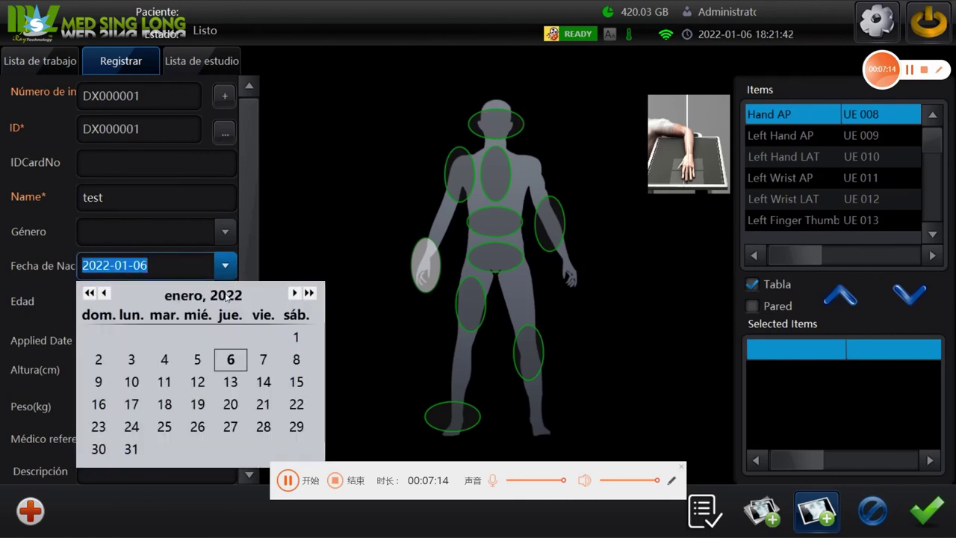
pyautogui.click(104, 293)
pyautogui.click(105, 293)
pyautogui.click(105, 293)
pyautogui.click(105, 293)
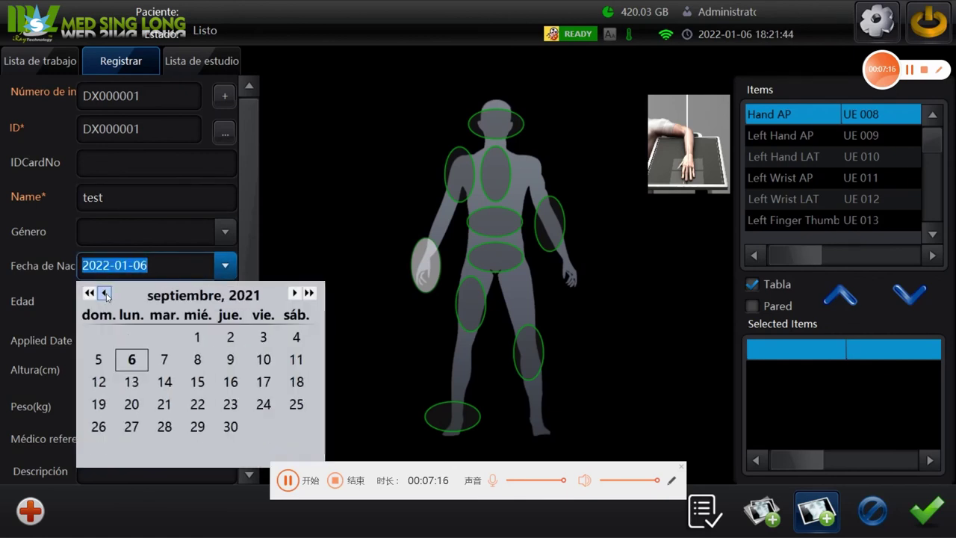
pyautogui.click(105, 292)
pyautogui.click(105, 293)
pyautogui.click(105, 293)
pyautogui.click(105, 293)
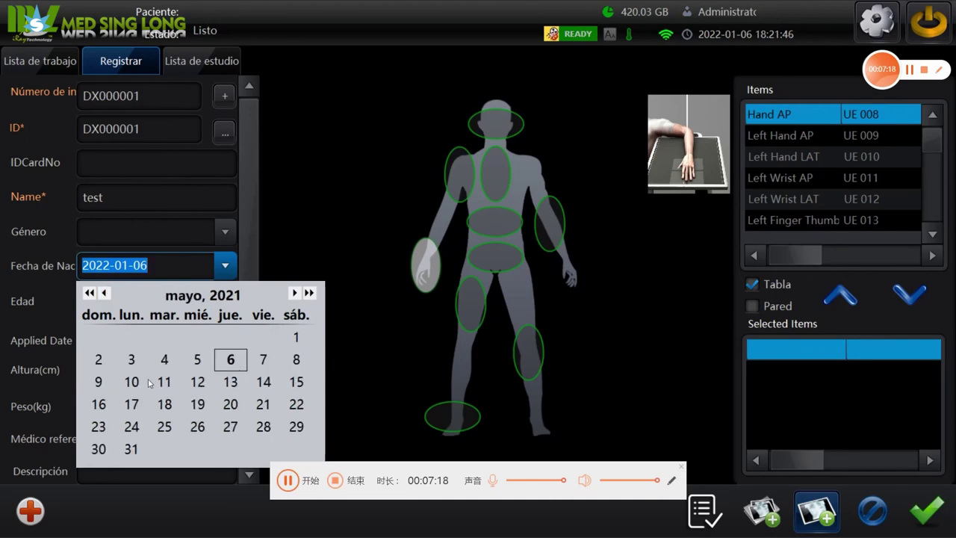
pyautogui.click(99, 365)
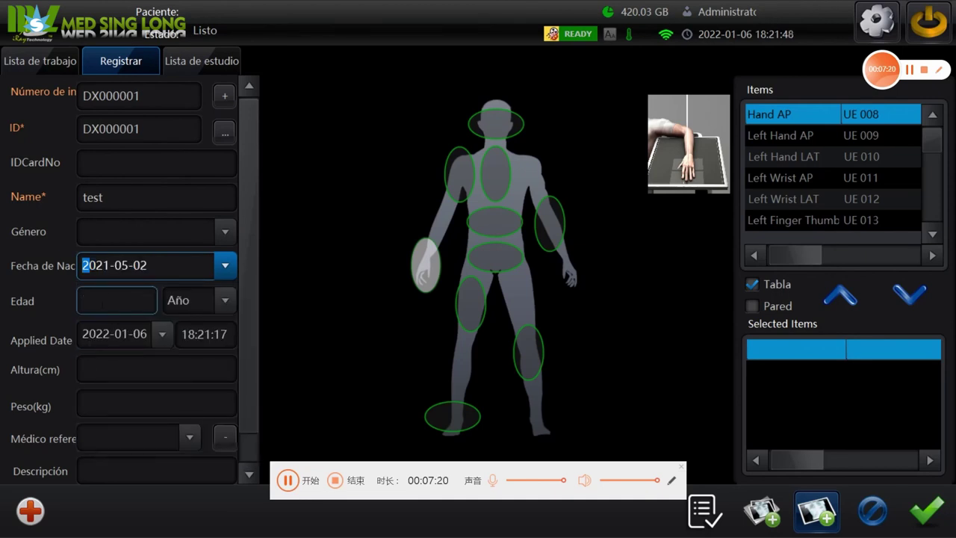
pyautogui.click(102, 301)
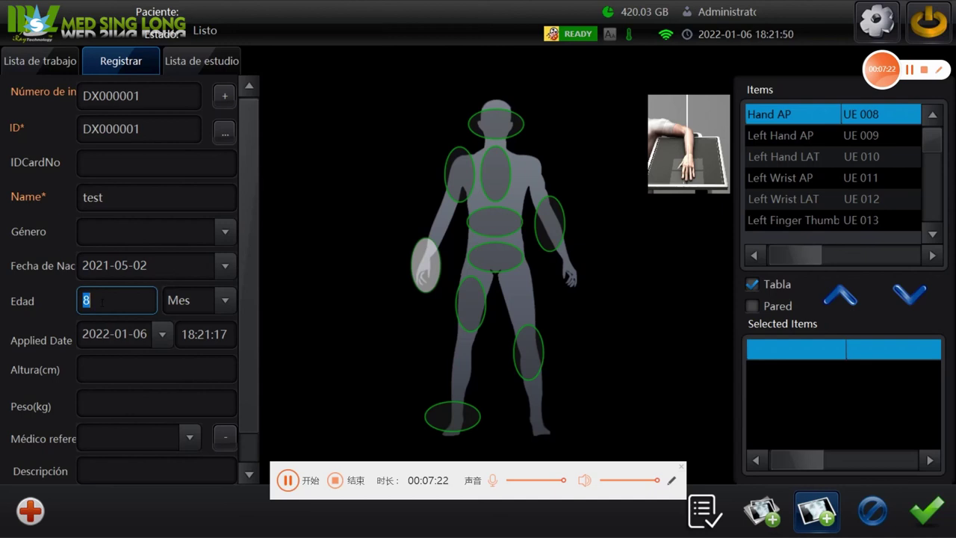
pyautogui.click(114, 265)
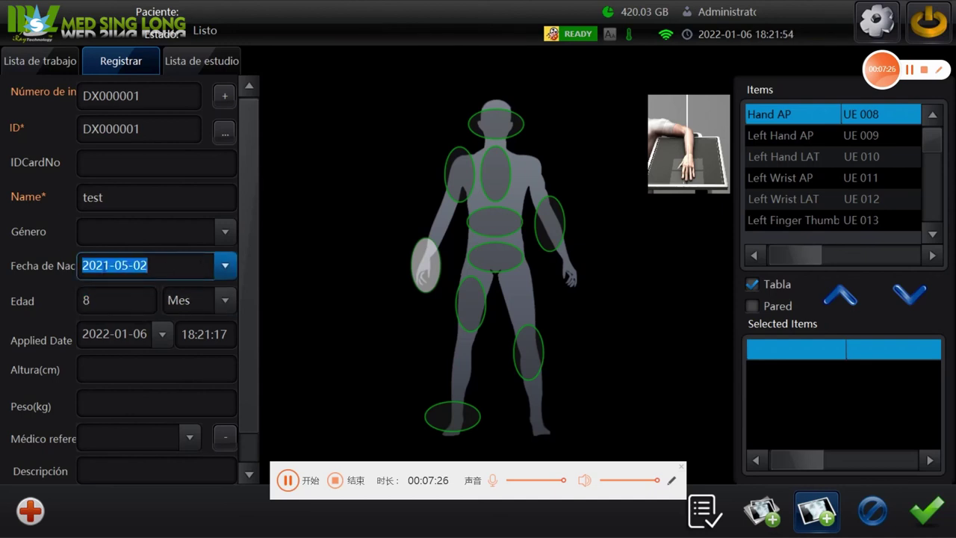
pyautogui.click(106, 265)
pyautogui.press('BackSpace')
pyautogui.press('BackSpace')
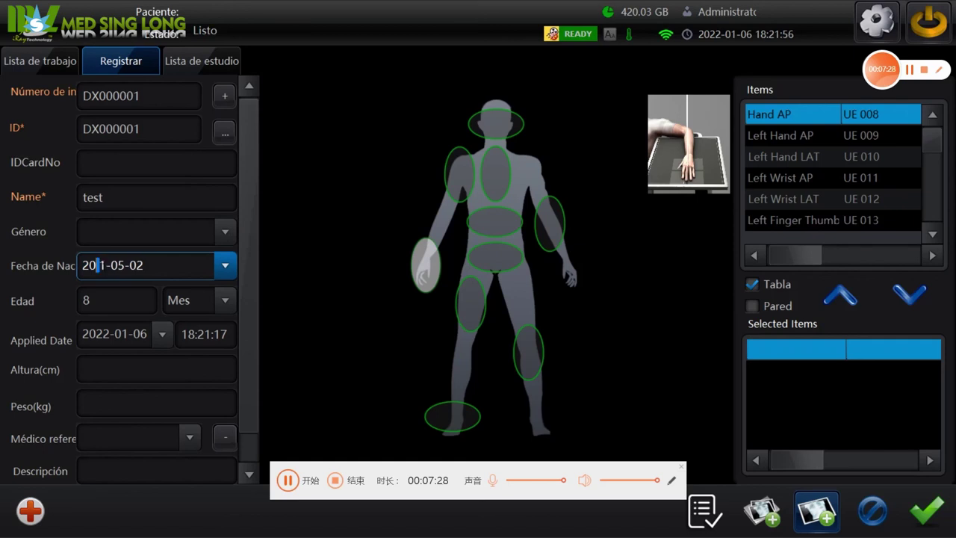
pyautogui.write('00')
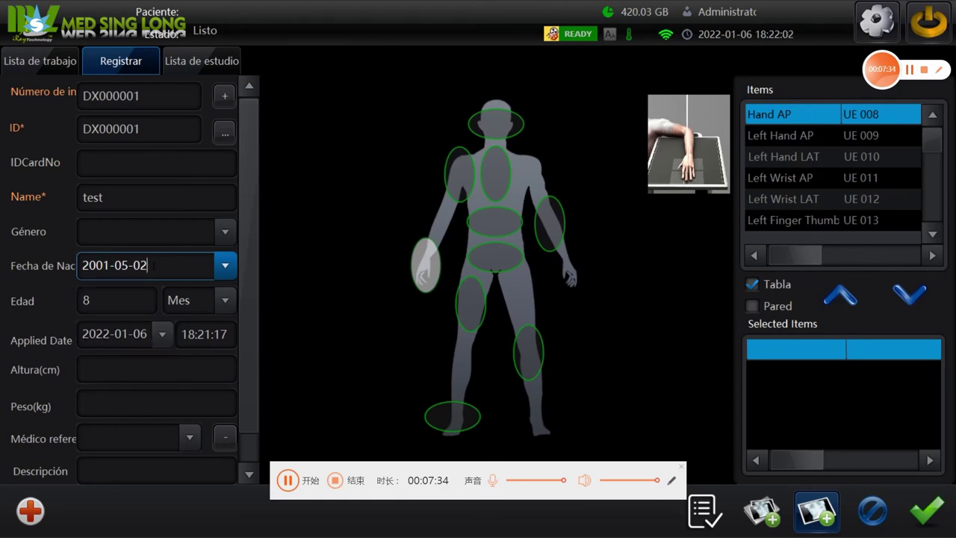
pyautogui.click(139, 364)
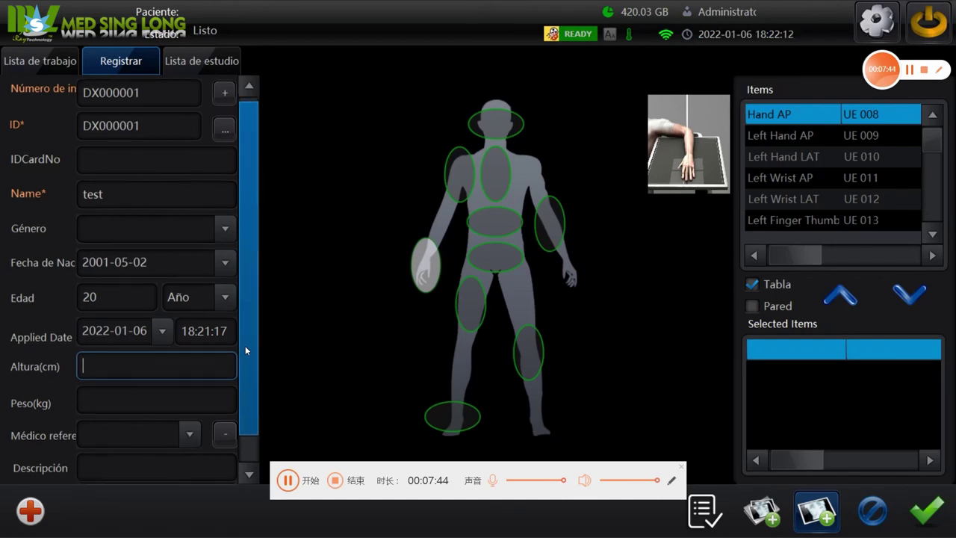
# Set the patient's gender to Masculino and show the trunk exam items.
pyautogui.scroll(-1, 245, 346)
pyautogui.click(224, 200)
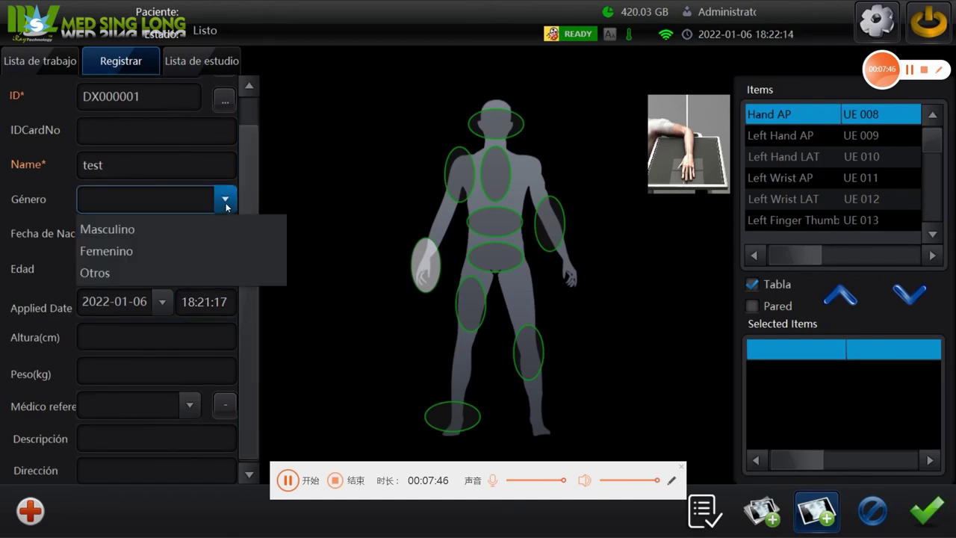
pyautogui.click(175, 230)
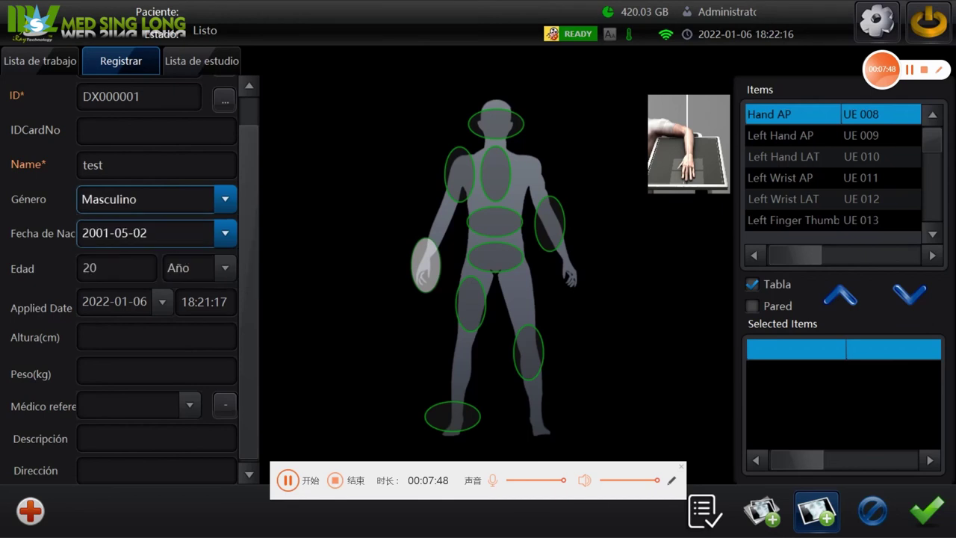
pyautogui.click(502, 222)
# Add Right Forearm twice, Right Humeral and Right Elbow from the arm on the body map.
pyautogui.click(508, 132)
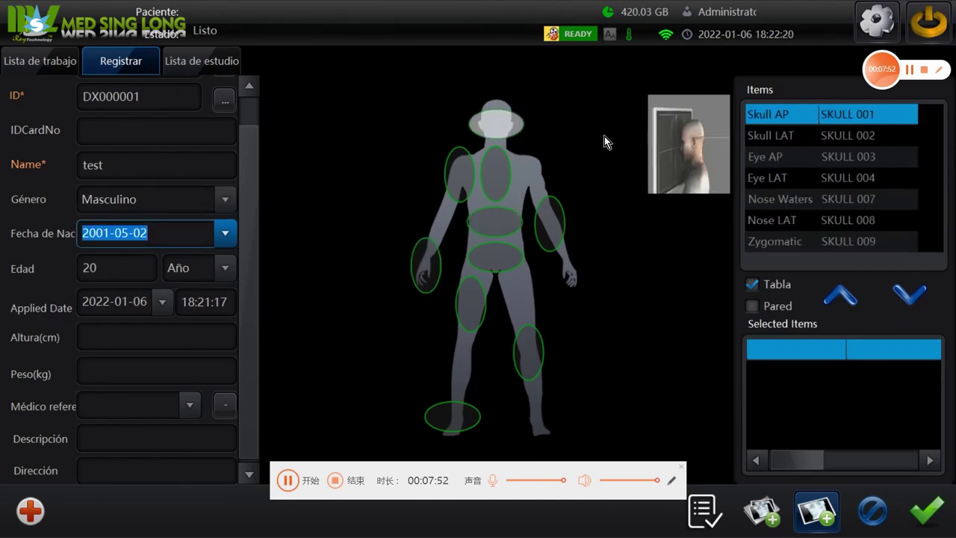
pyautogui.click(557, 221)
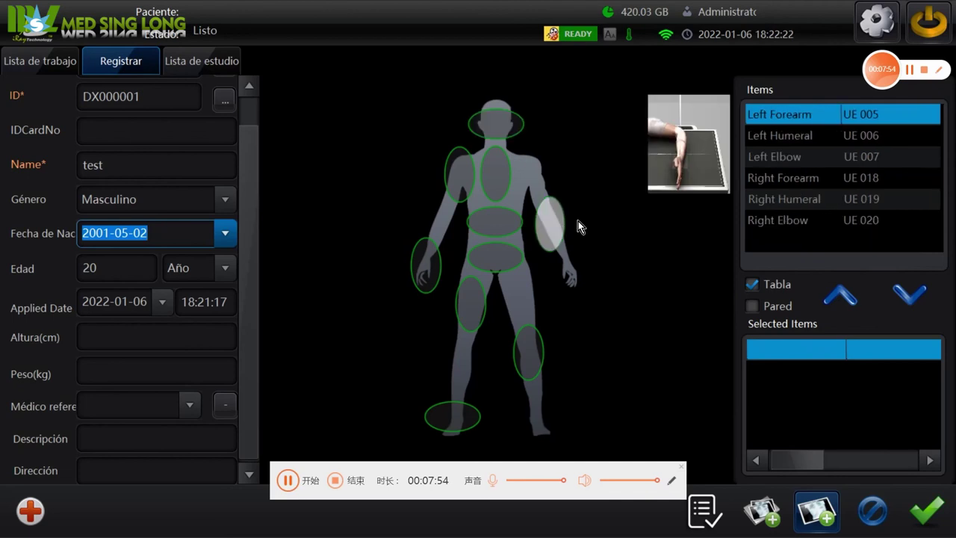
pyautogui.click(790, 182)
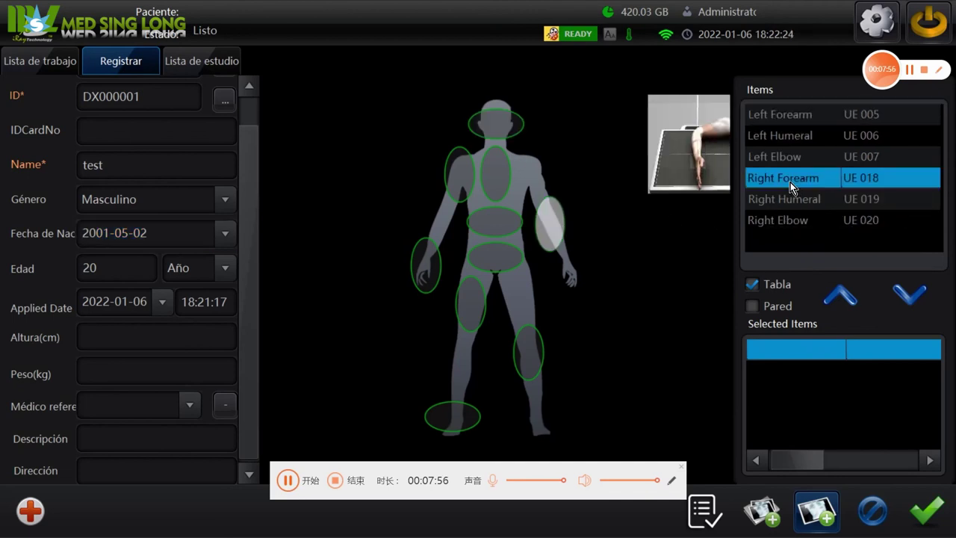
pyautogui.click(899, 294)
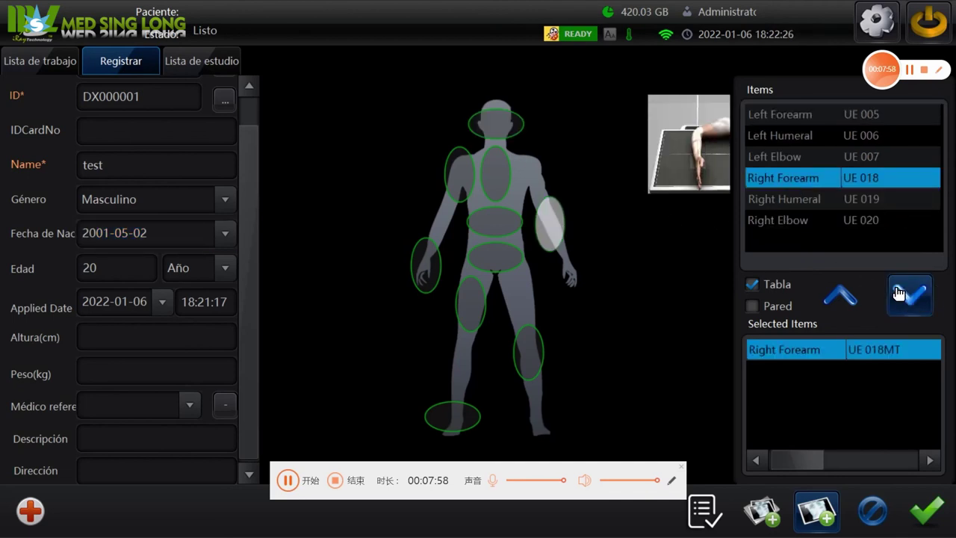
pyautogui.doubleClick(794, 180)
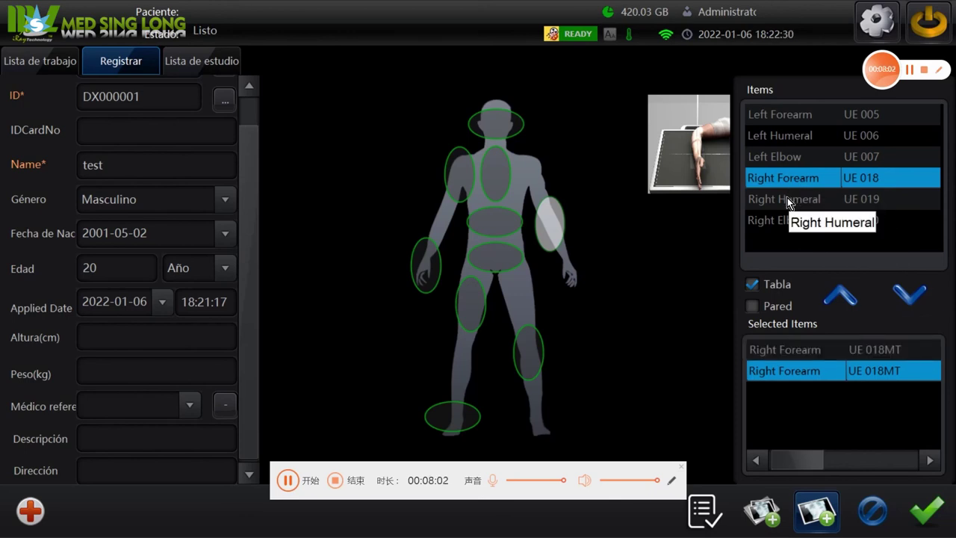
pyautogui.doubleClick(787, 198)
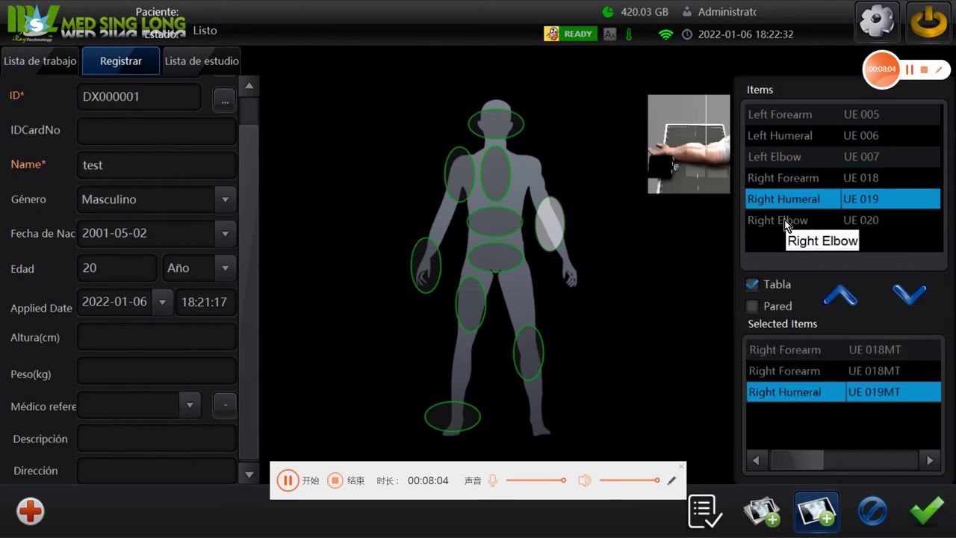
pyautogui.doubleClick(784, 220)
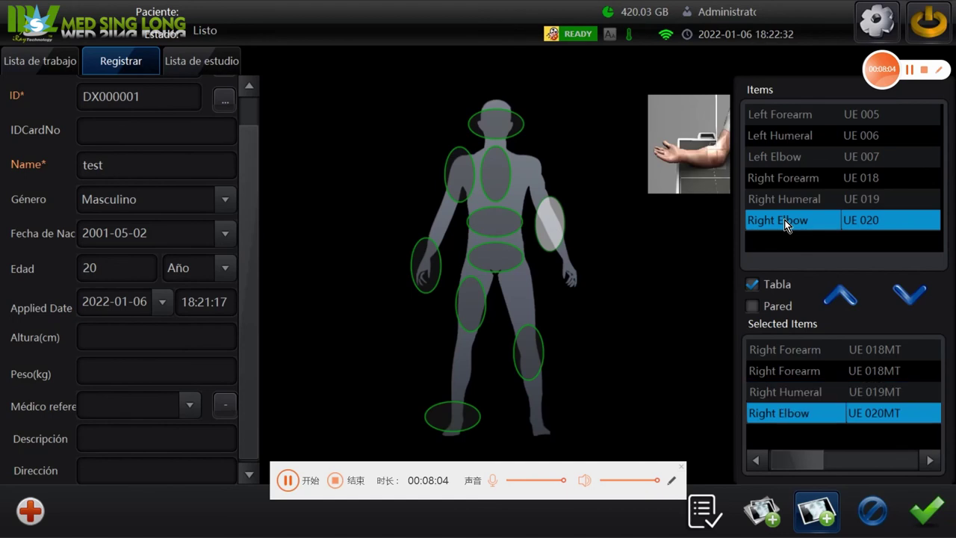
# Register the test patient and open acquisition with the queued arm exams at 65 kV, 160 mA, 50 ms.
pyautogui.click(929, 513)
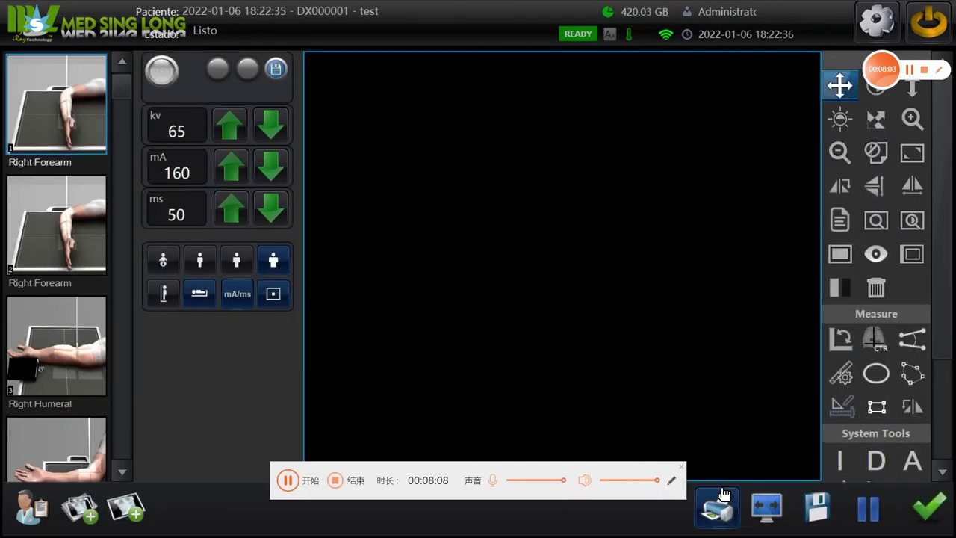